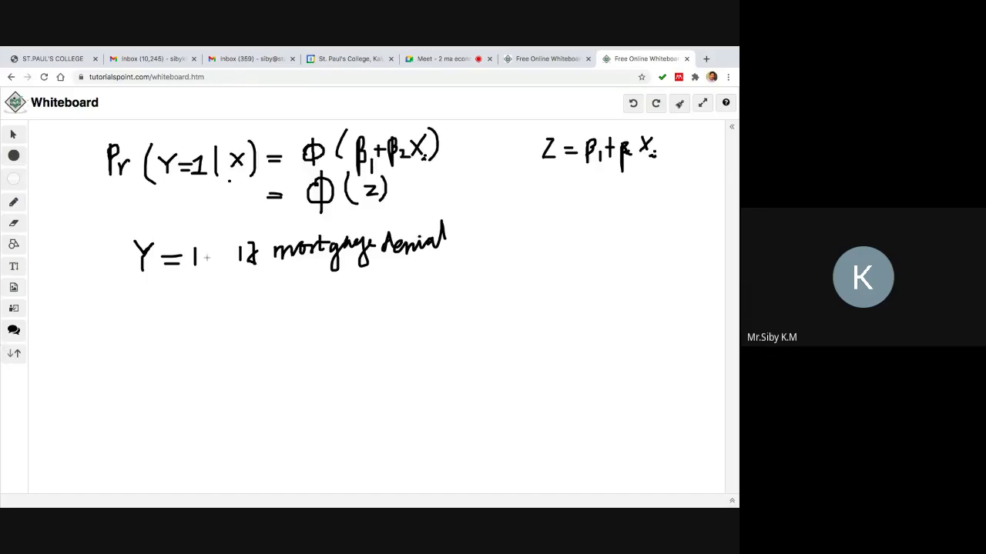
- Handwrite "0 otherwise" beneath the Y = 1 definition, and below it write X = P/I
mouse_move(197, 281)
mouse_down()
mouse_move(202, 291)
mouse_move(309, 287)
mouse_up()
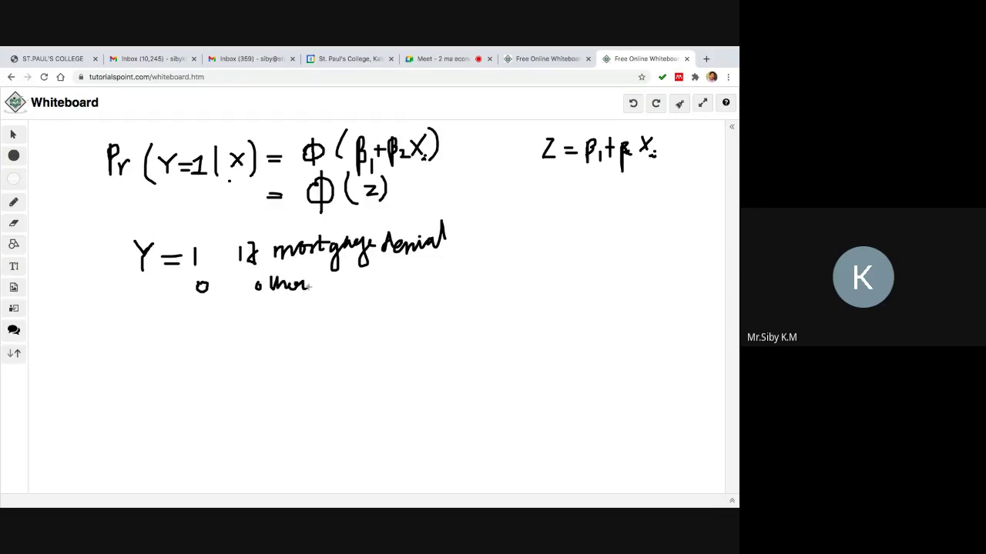
drag(263, 280, 358, 283)
click(423, 59)
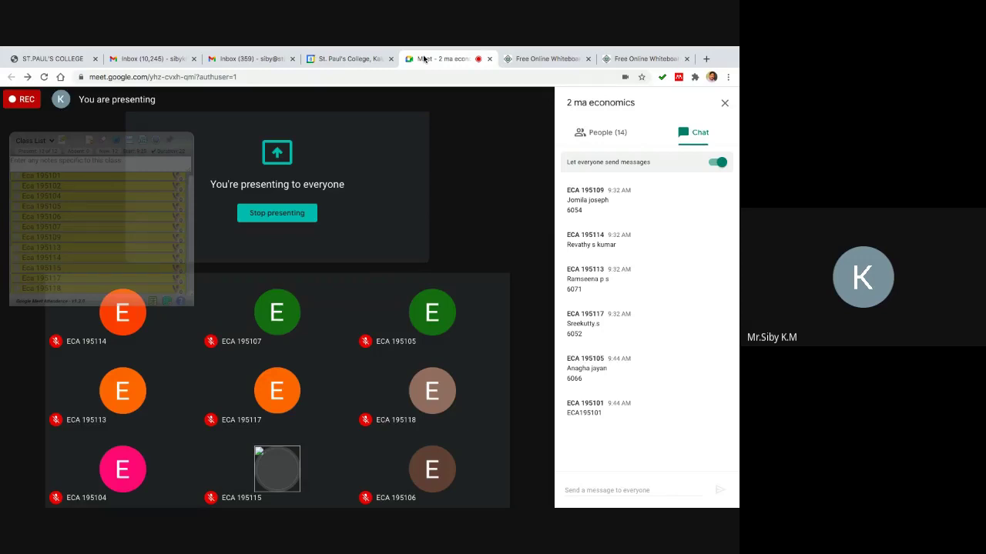
click(633, 60)
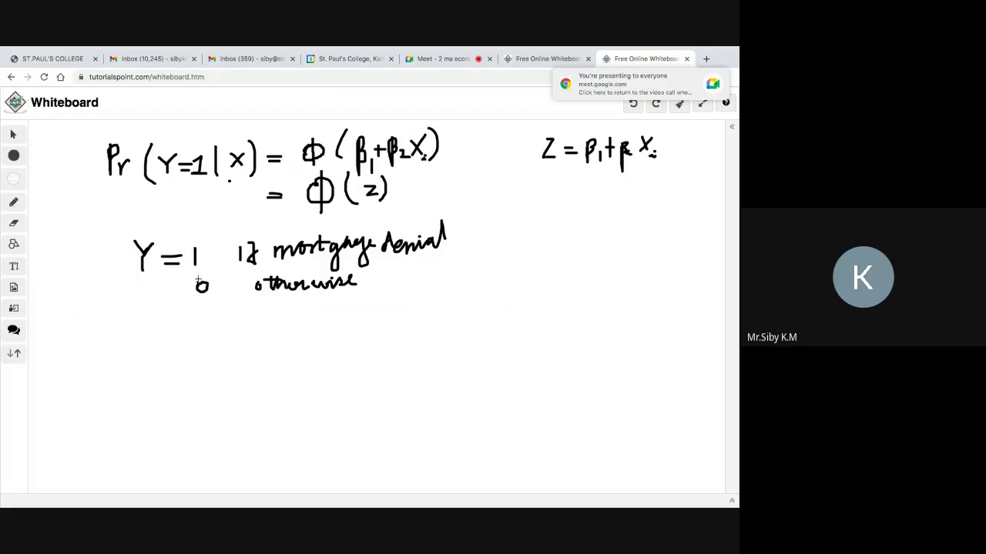
mouse_move(154, 329)
mouse_down()
mouse_move(138, 351)
mouse_move(191, 331)
mouse_move(234, 346)
mouse_move(246, 320)
mouse_move(233, 339)
mouse_move(247, 349)
mouse_move(243, 357)
mouse_move(275, 335)
mouse_move(264, 365)
mouse_move(282, 366)
mouse_up()
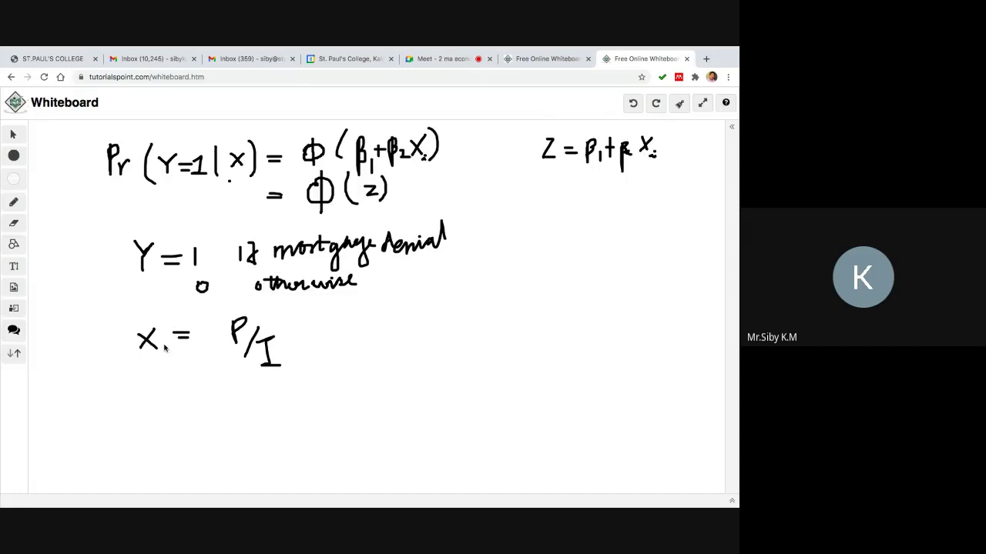
- Draw a red horizontal line separating the Y definition from the X = P/I line
click(18, 206)
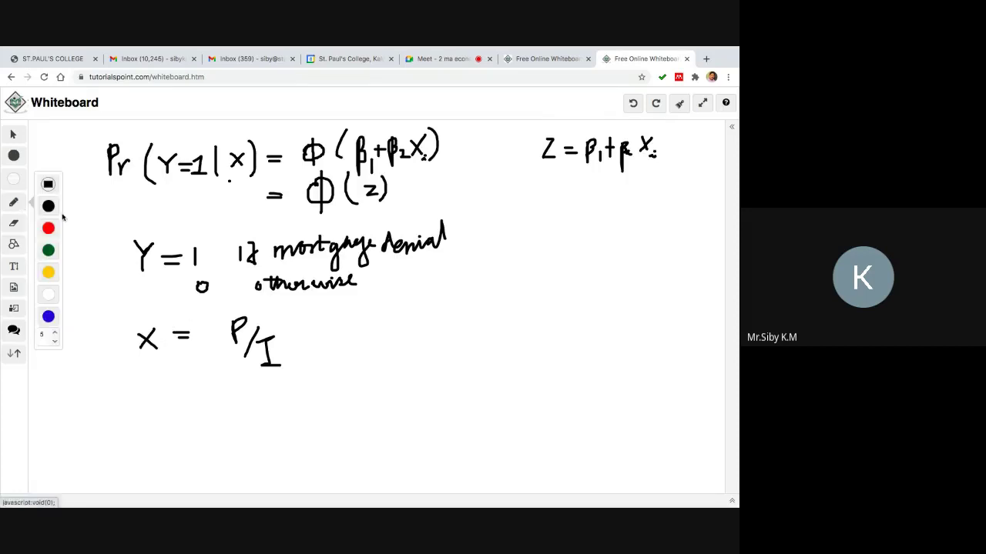
click(50, 228)
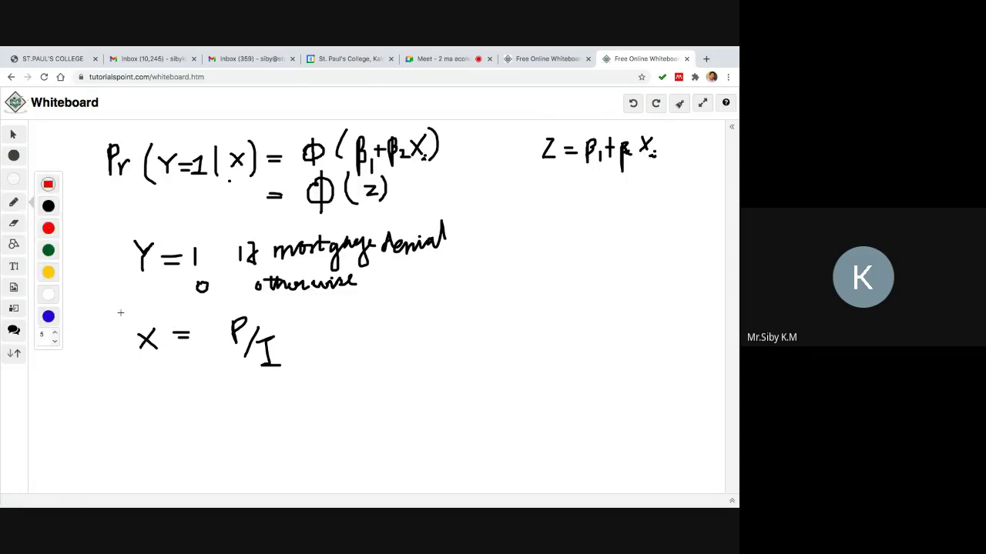
drag(114, 308, 490, 304)
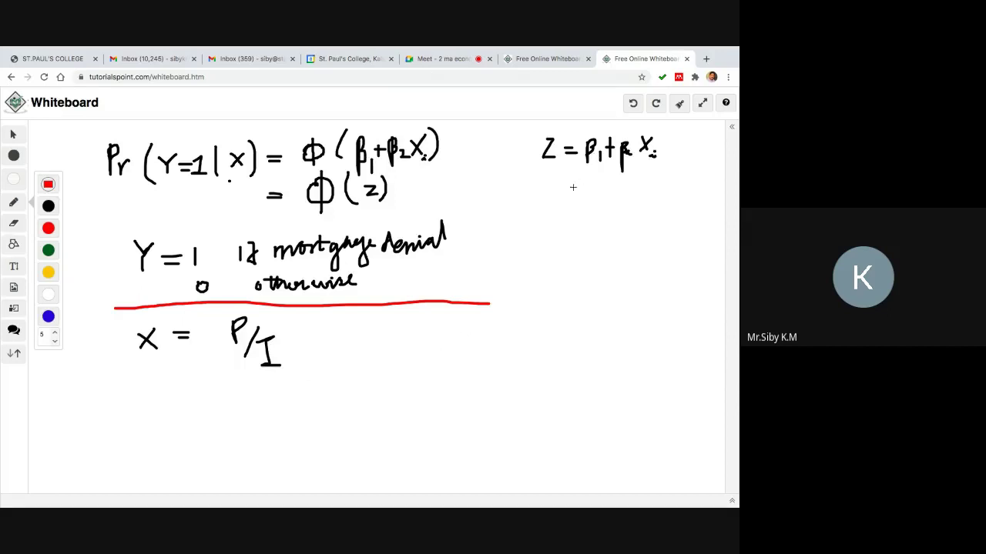
- Handwrite = -2 + 3(0.4) in red beneath the Z equation and start the line below with an equals sign
mouse_move(570, 188)
mouse_down()
mouse_move(611, 185)
mouse_move(603, 201)
mouse_move(621, 201)
mouse_move(637, 189)
mouse_move(632, 204)
mouse_move(649, 188)
mouse_move(646, 202)
mouse_up()
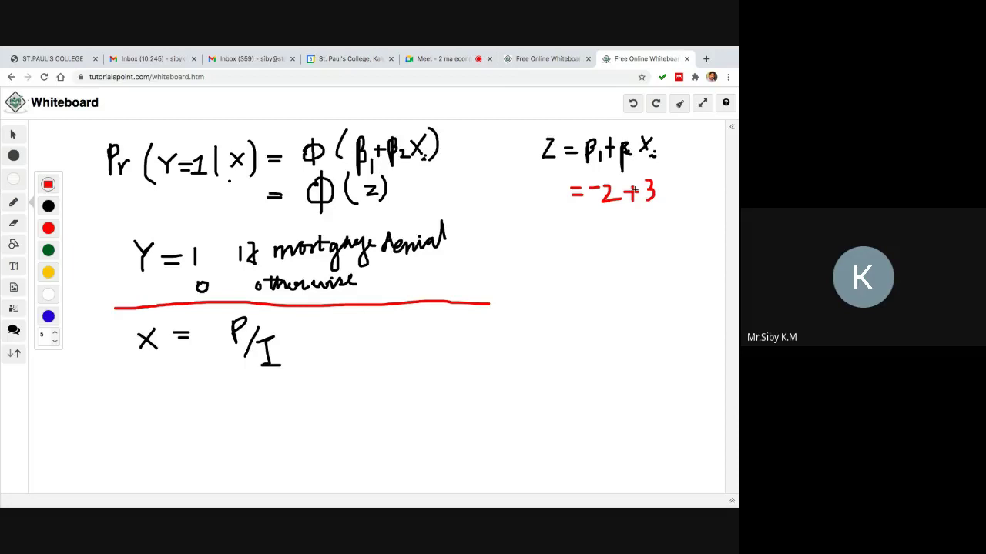
mouse_move(675, 177)
mouse_down()
mouse_move(663, 194)
mouse_move(670, 207)
mouse_move(681, 190)
mouse_move(708, 202)
mouse_up()
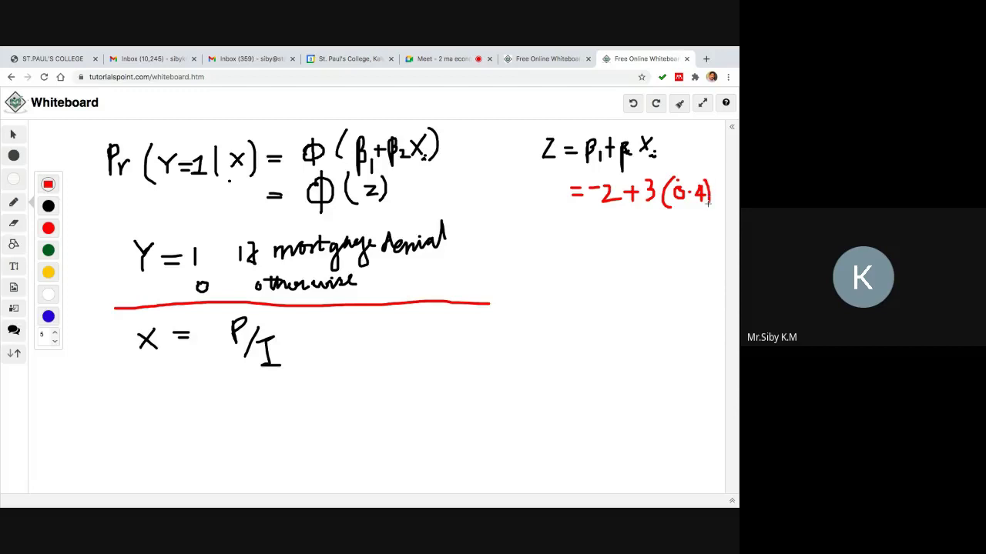
mouse_move(574, 229)
mouse_down()
mouse_move(587, 227)
mouse_move(583, 236)
mouse_up()
- Consult the textbook's mortgage denial probit example for a P/I ratio of 0.4 and return to the whiteboard
key(ctrl+Left)
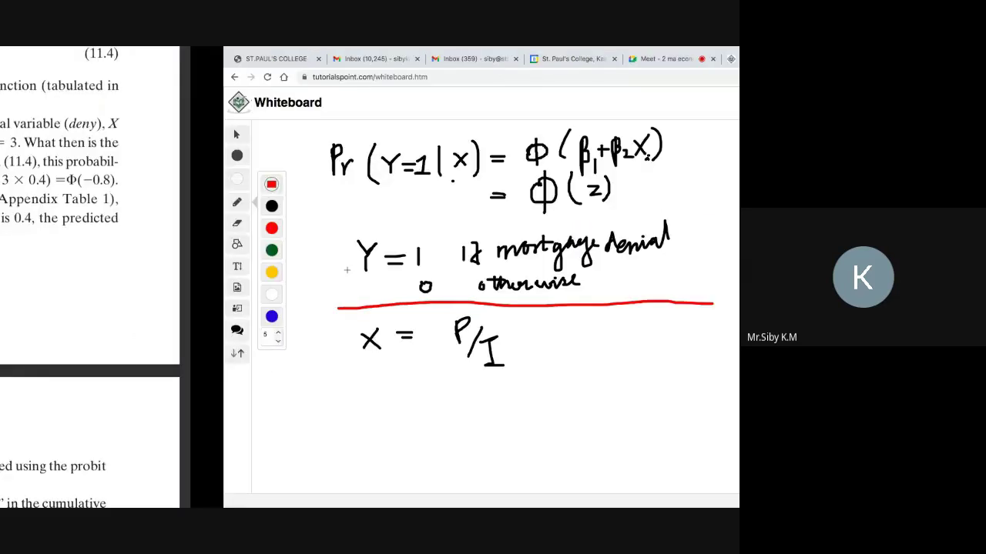
key(ctrl+Right)
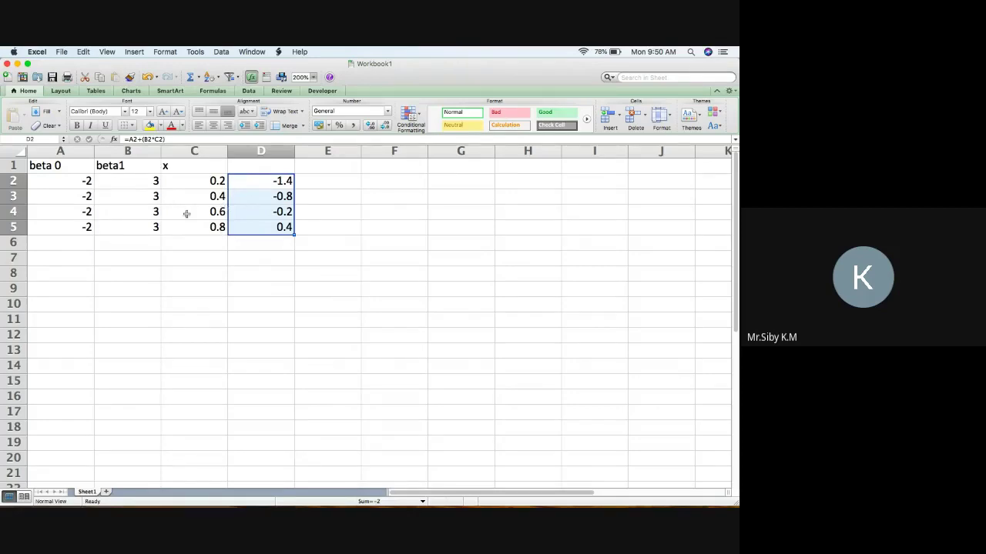
key(super+Tab)
key(super+Tab)
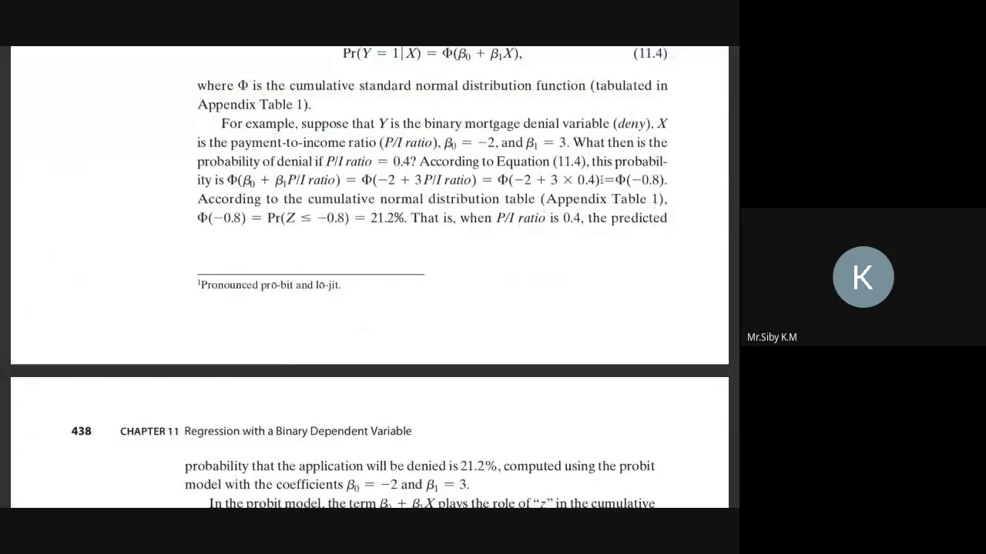
key(super+Tab)
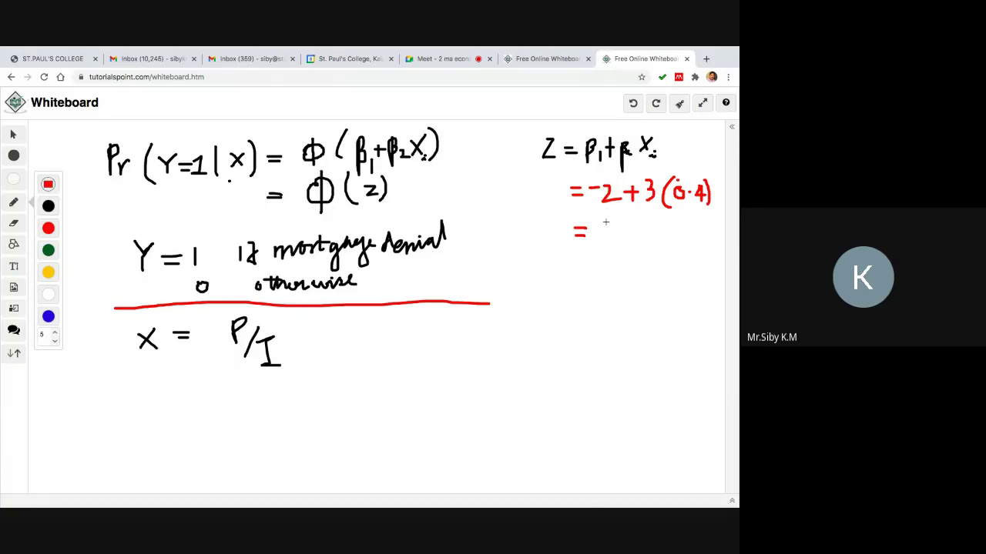
- Complete the unfinished red line on the whiteboard so it reads Z = -0.8
mouse_move(597, 230)
mouse_down()
mouse_move(616, 225)
mouse_move(613, 237)
mouse_move(642, 234)
mouse_move(637, 242)
mouse_move(645, 228)
mouse_up()
click(628, 236)
drag(546, 229, 560, 244)
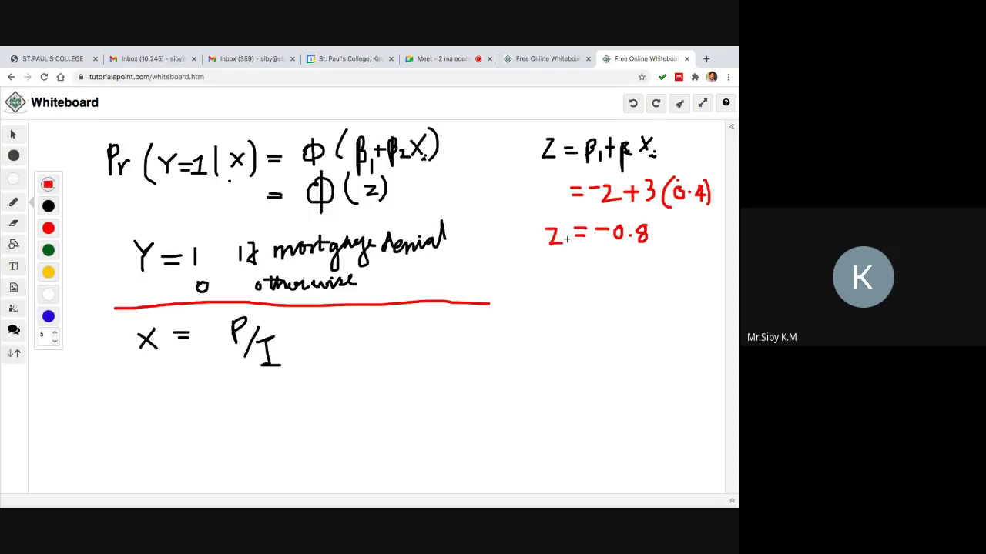
- Switch to the Google Meet call, toggle the microphone, and return to the whiteboard
click(433, 60)
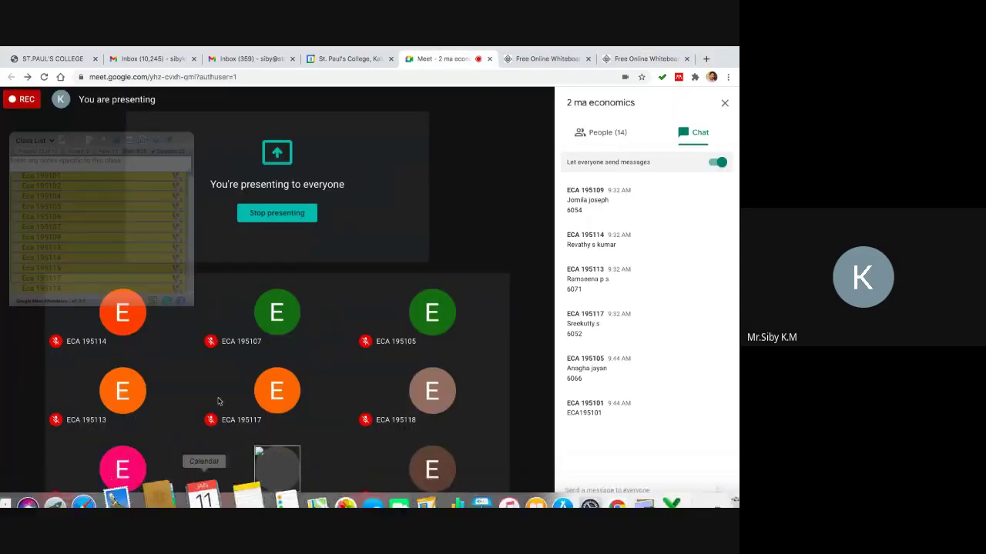
click(165, 486)
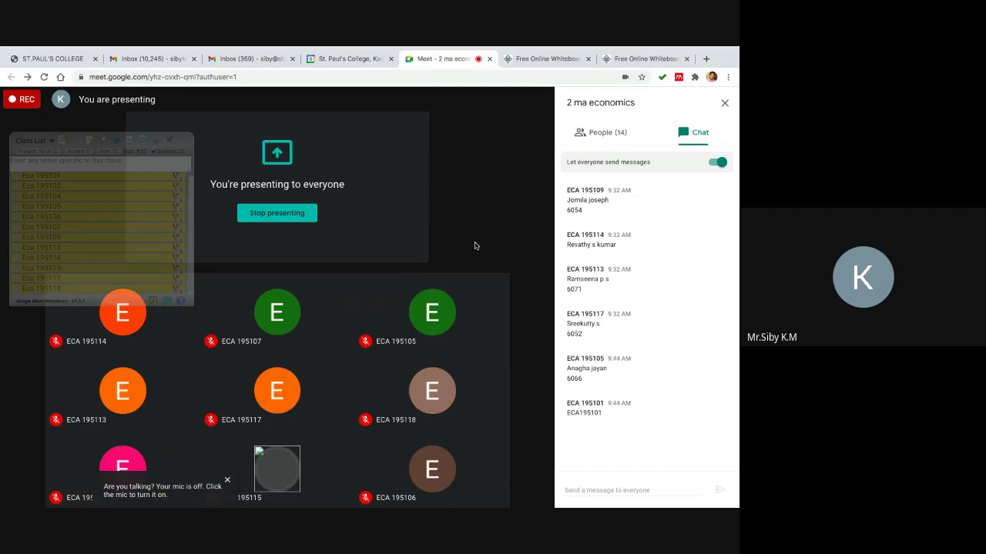
key(super+d)
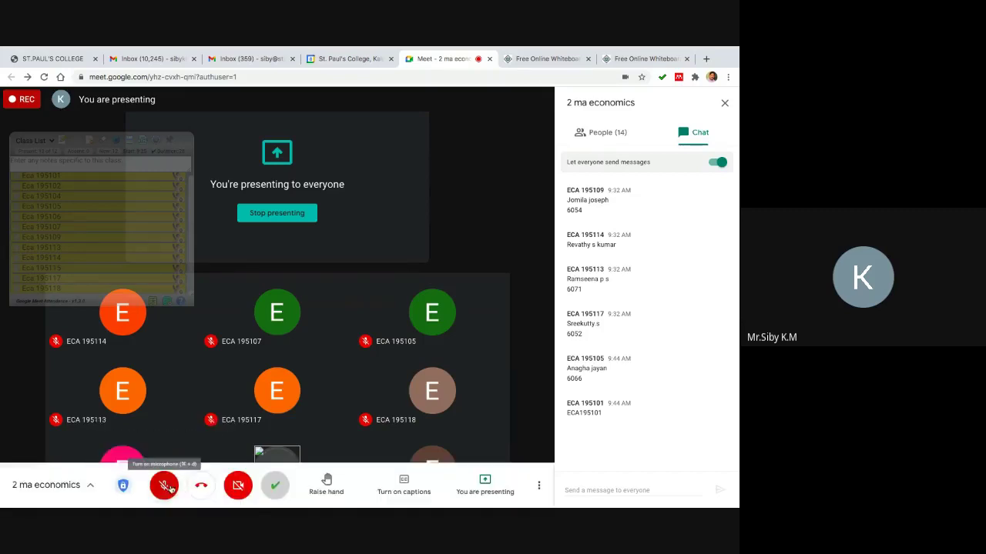
click(646, 60)
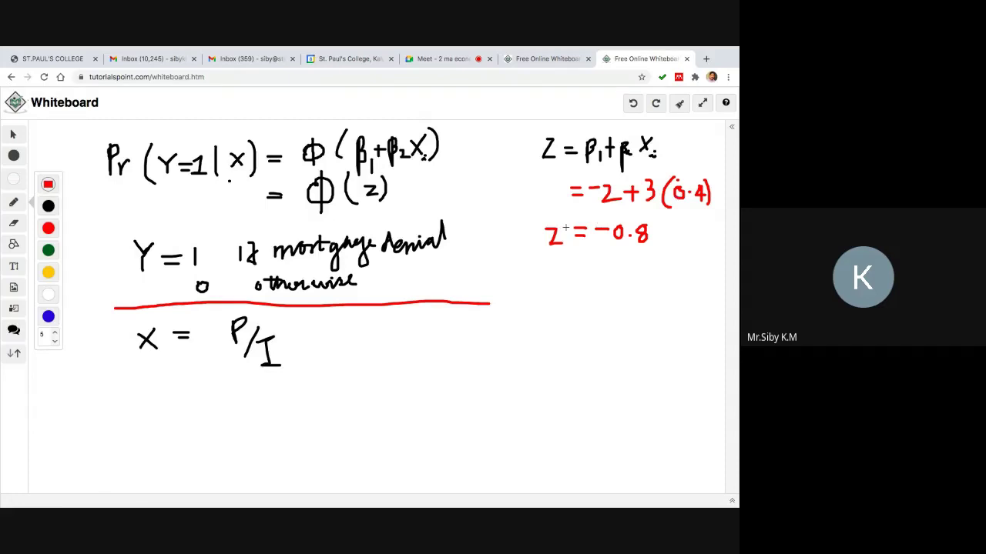
- Switch to the Excel workbook and clear the existing formulas from cells D2 to D5
key(ctrl+Left)
key(ctrl+Left)
key(ctrl+Left)
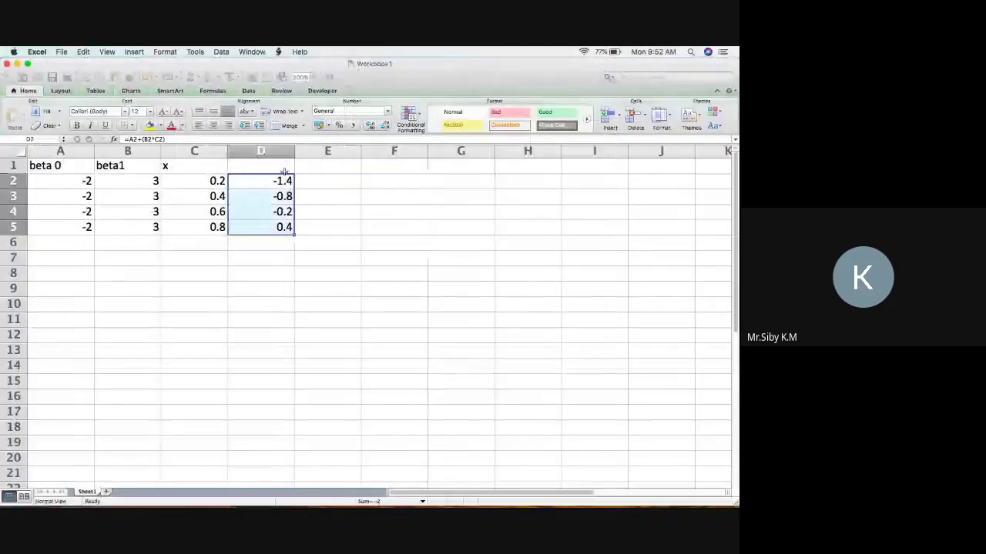
double_click(282, 180)
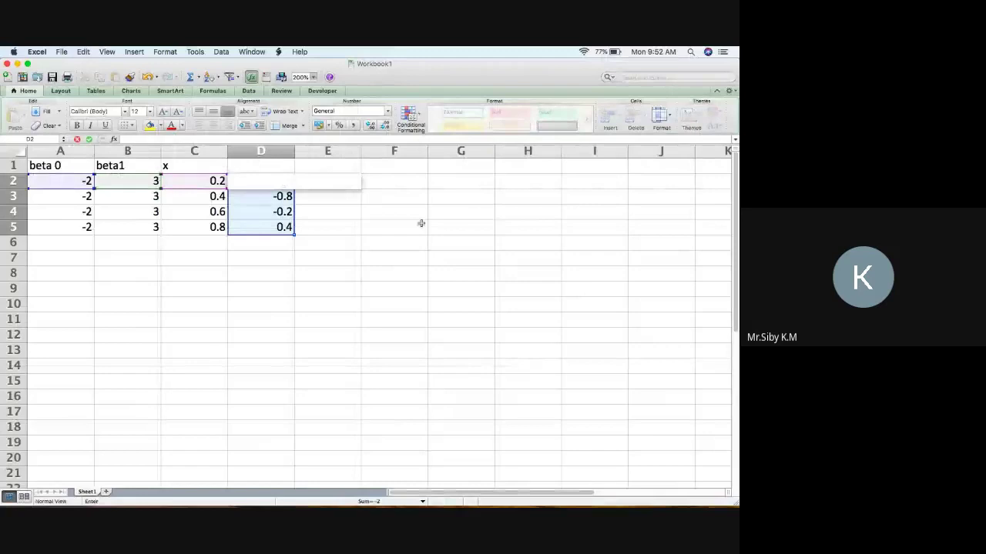
click(431, 229)
double_click(274, 201)
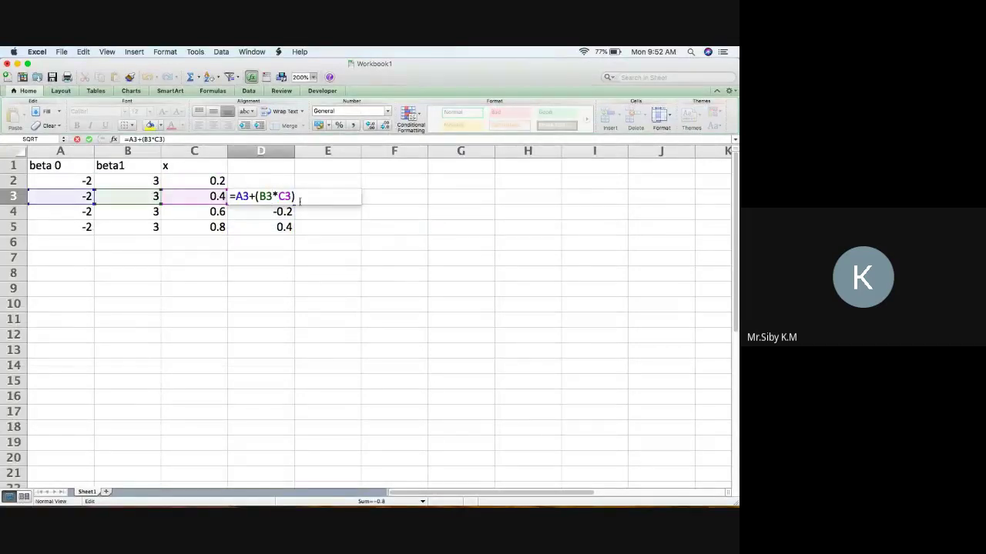
click(271, 197)
key(BackSpace)
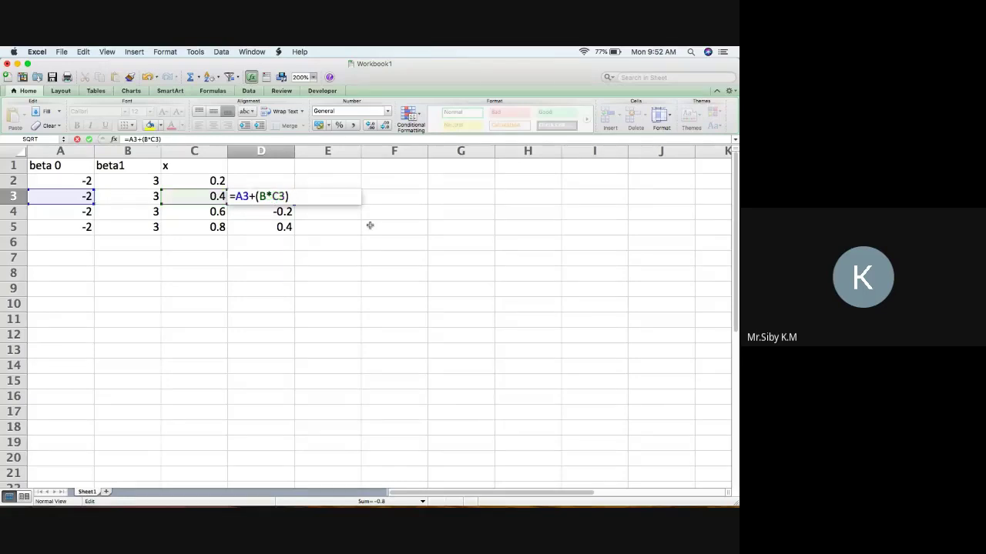
drag(230, 196, 289, 221)
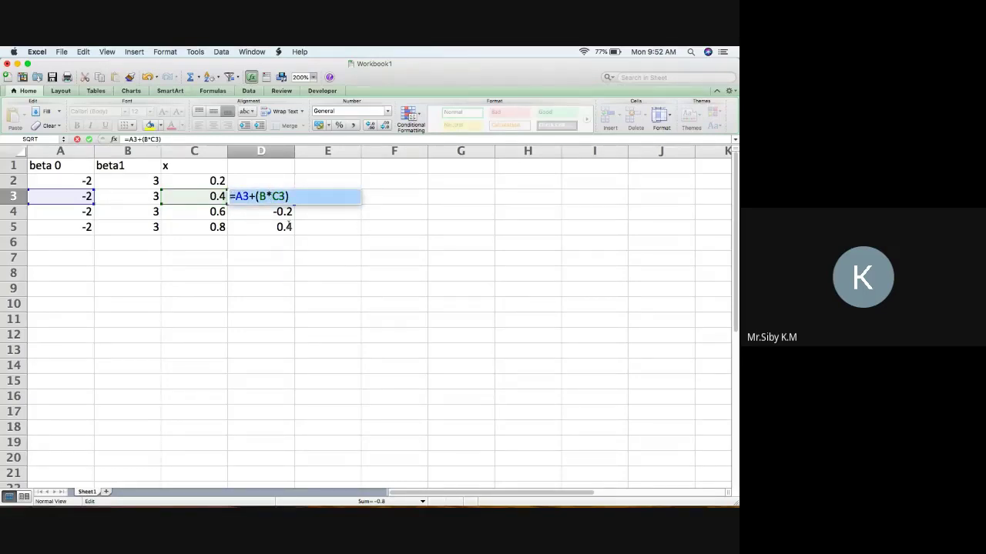
key(BackSpace)
click(271, 210)
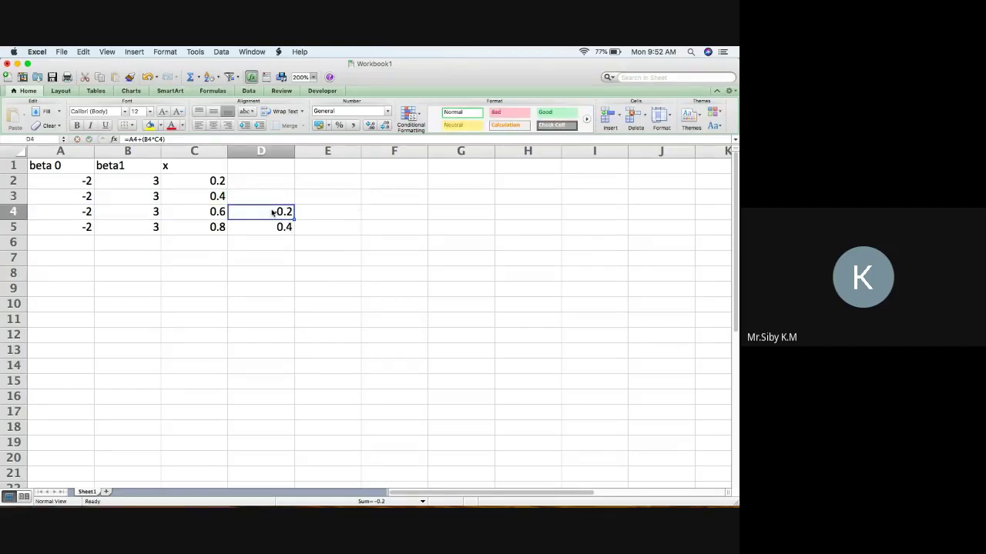
key(BackSpace)
click(283, 227)
key(BackSpace)
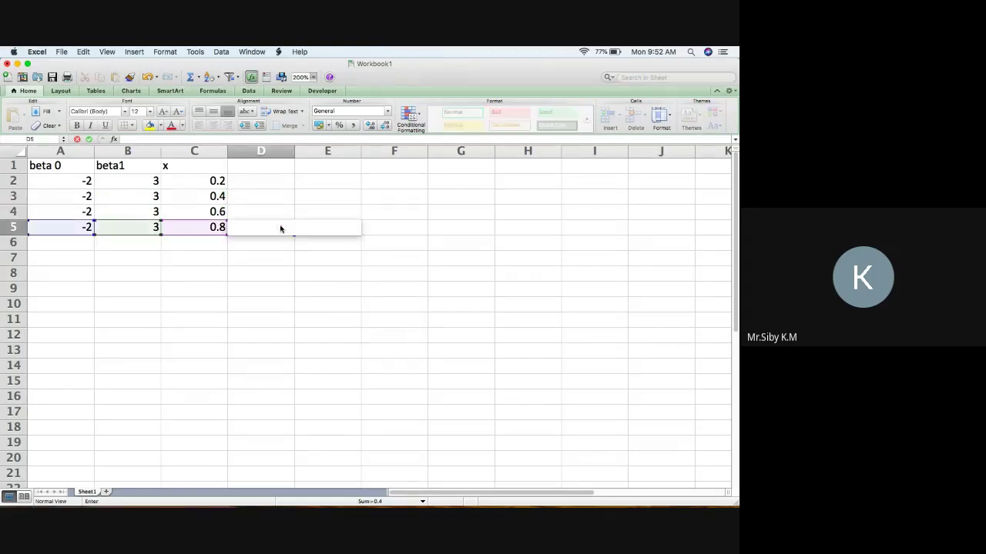
- Enter the formula =A2+(B2*C2) in cell D2 and fill it down through D5
click(247, 185)
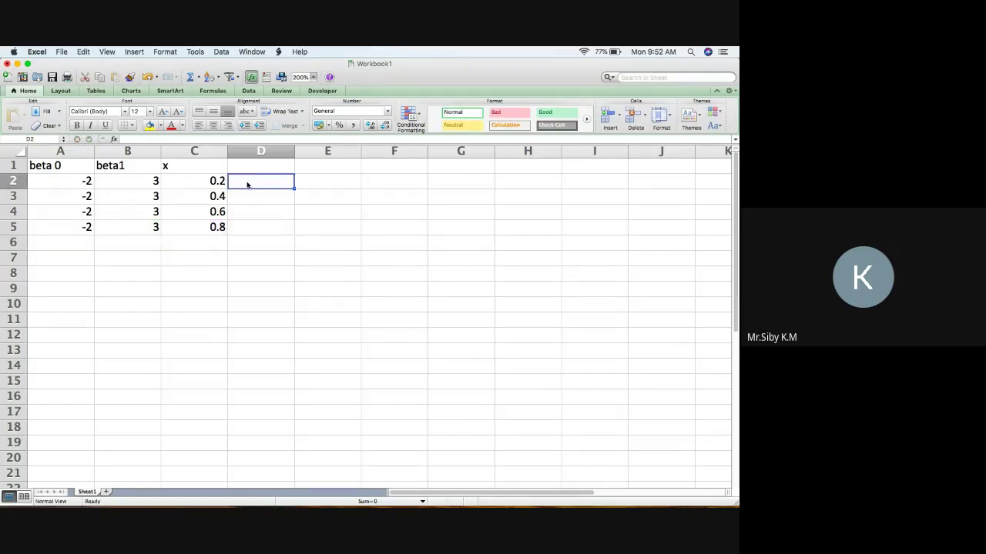
text(=)
click(78, 181)
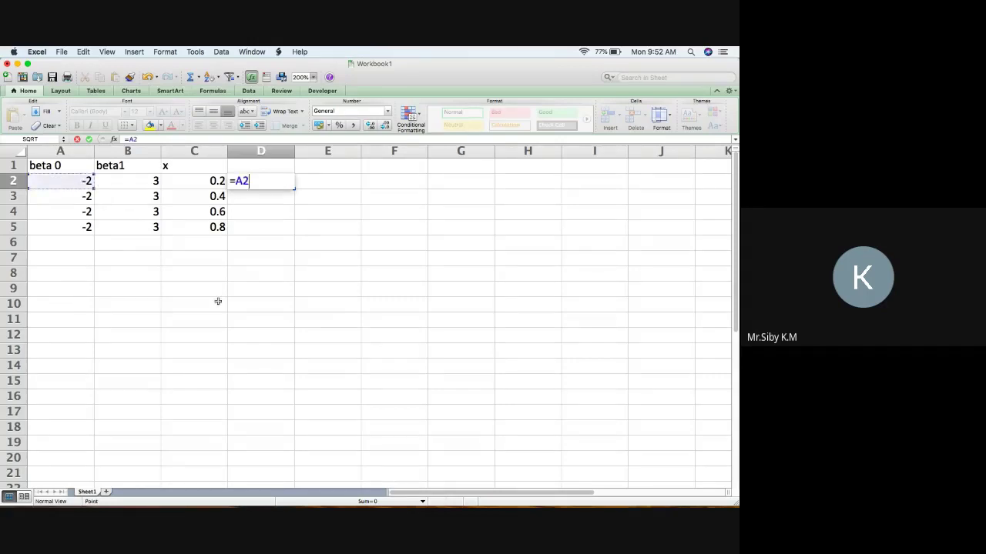
text(+()
click(140, 180)
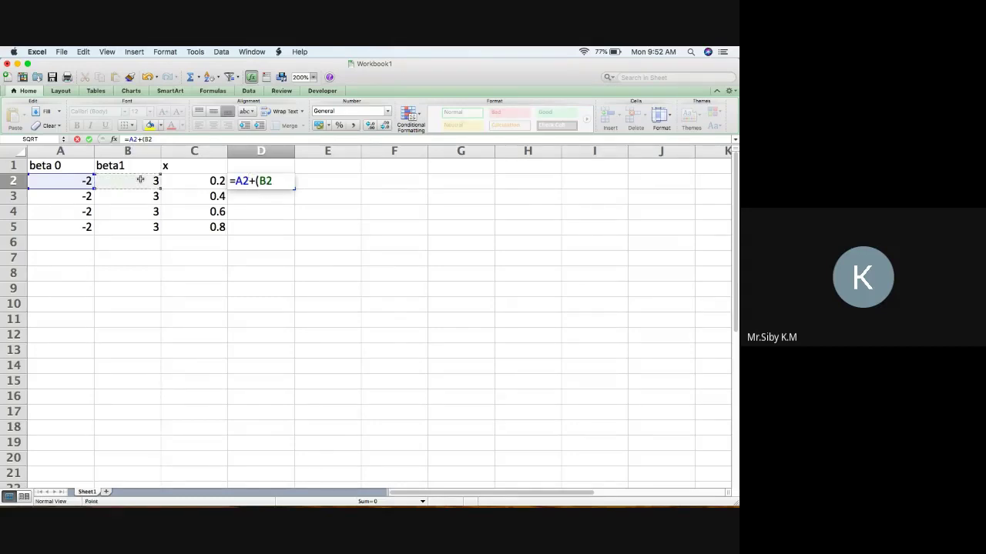
text(*)
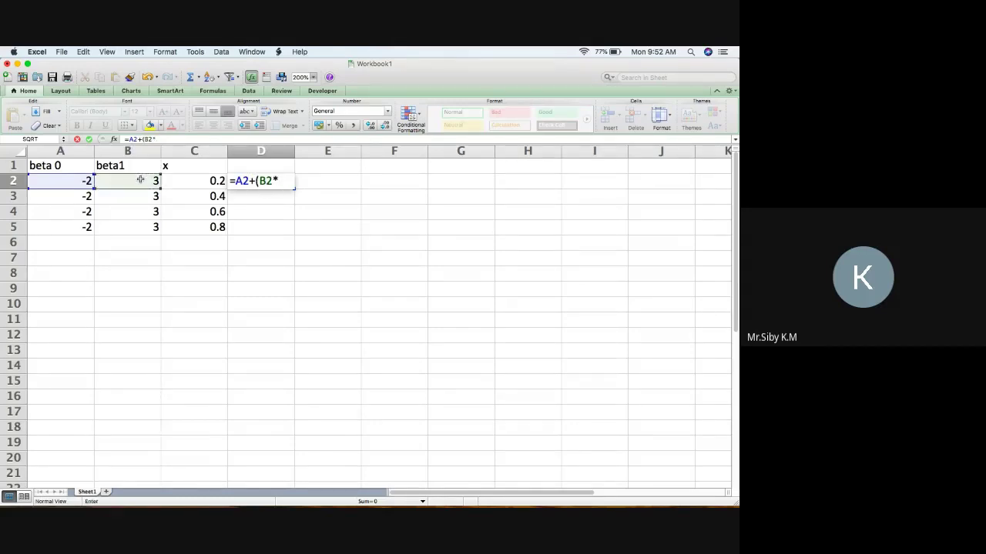
click(216, 182)
text())
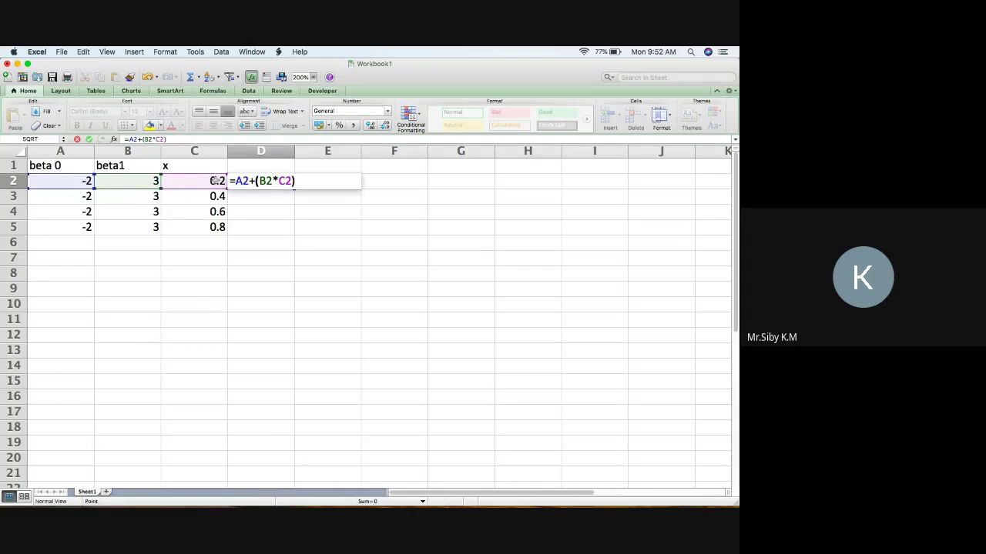
key(Return)
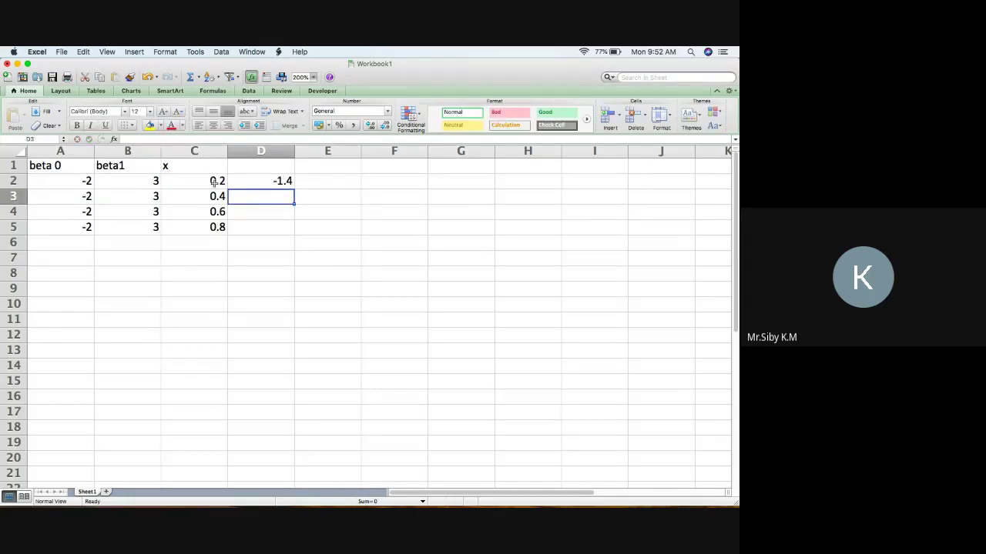
click(250, 179)
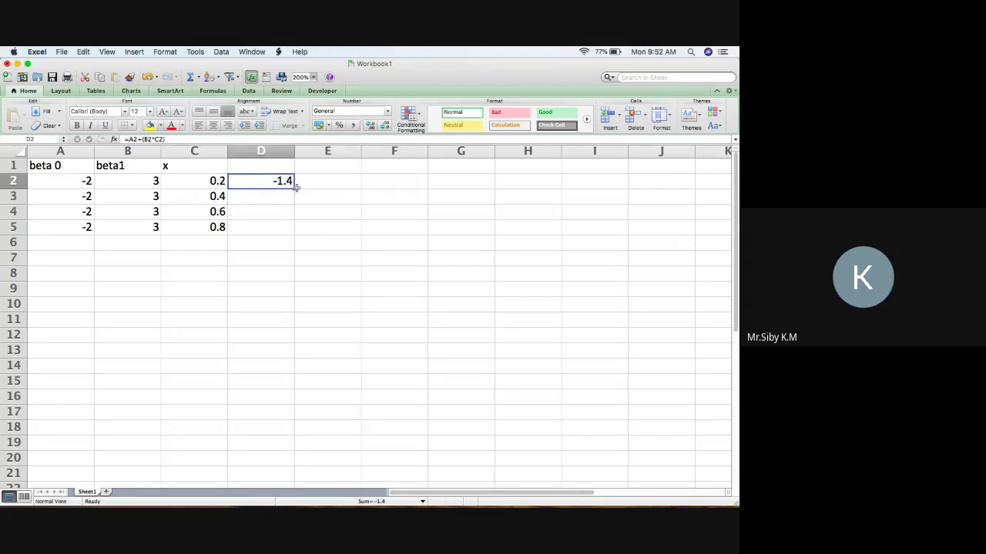
drag(293, 189, 293, 231)
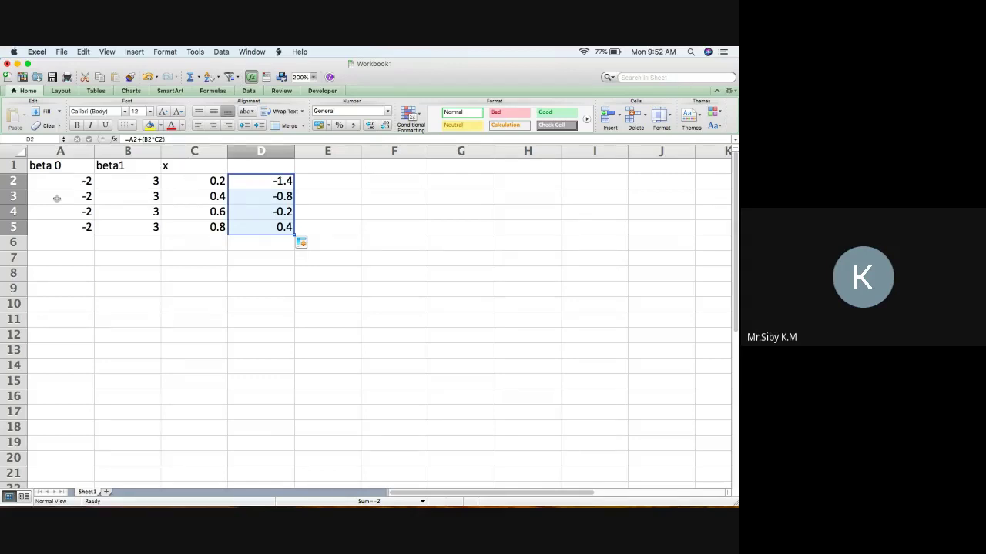
- Rename the header in A1 to "beta 1" and the header in B1 to "beta2"
click(63, 168)
double_click(63, 167)
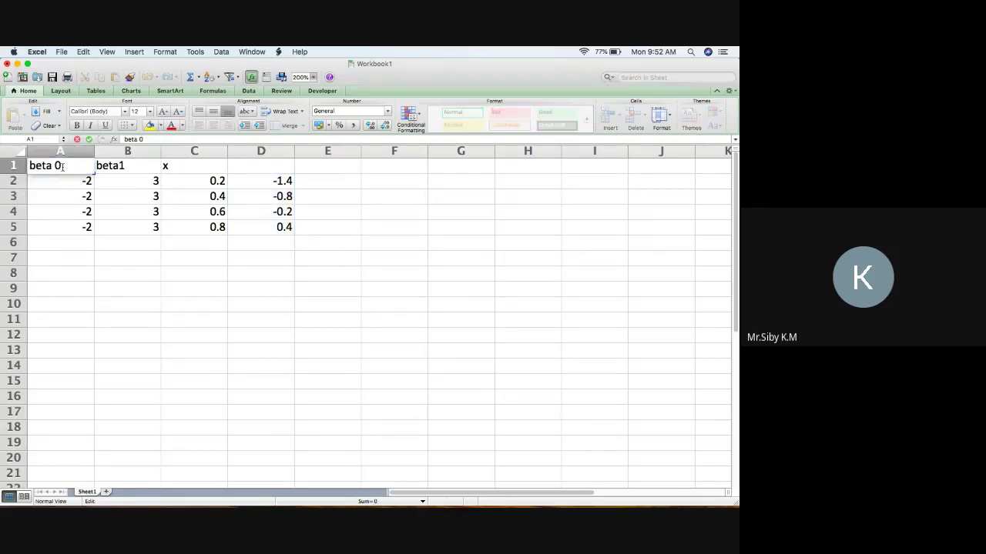
key(BackSpace)
text(1)
double_click(126, 166)
key(BackSpace)
text(2)
click(317, 316)
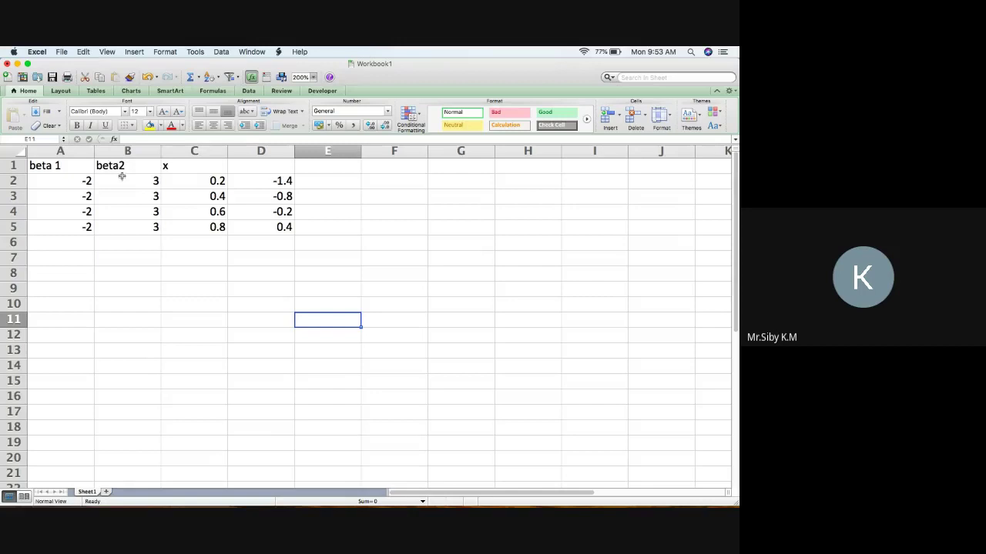
- Highlight the 0.4 ratio in cell C3 with a yellow fill and switch back to the whiteboard
click(208, 197)
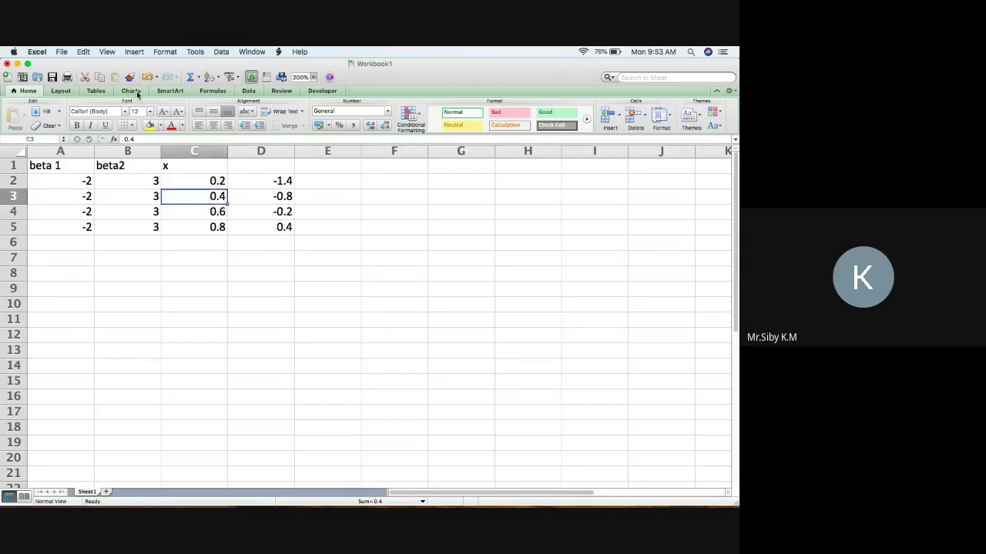
click(150, 125)
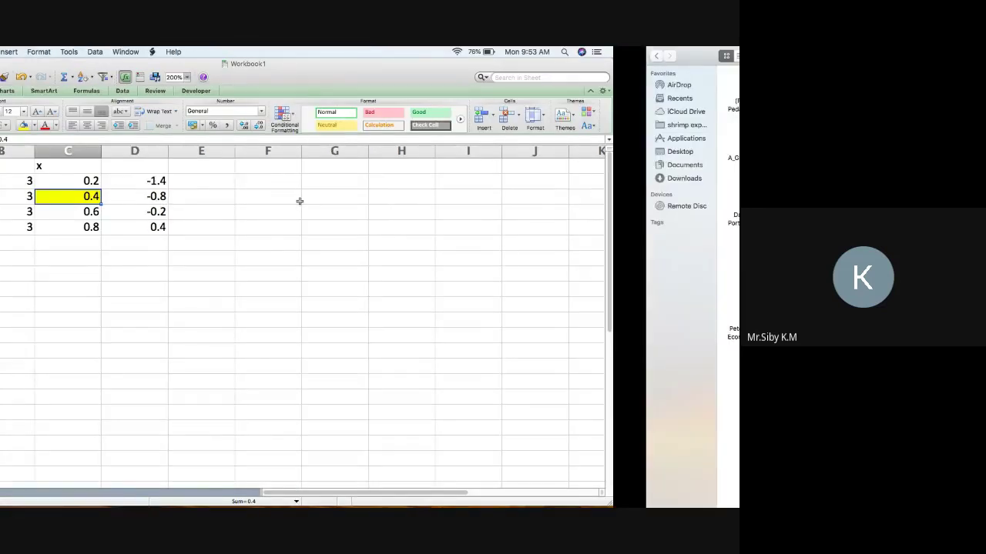
key(ctrl+Right)
key(ctrl+Right)
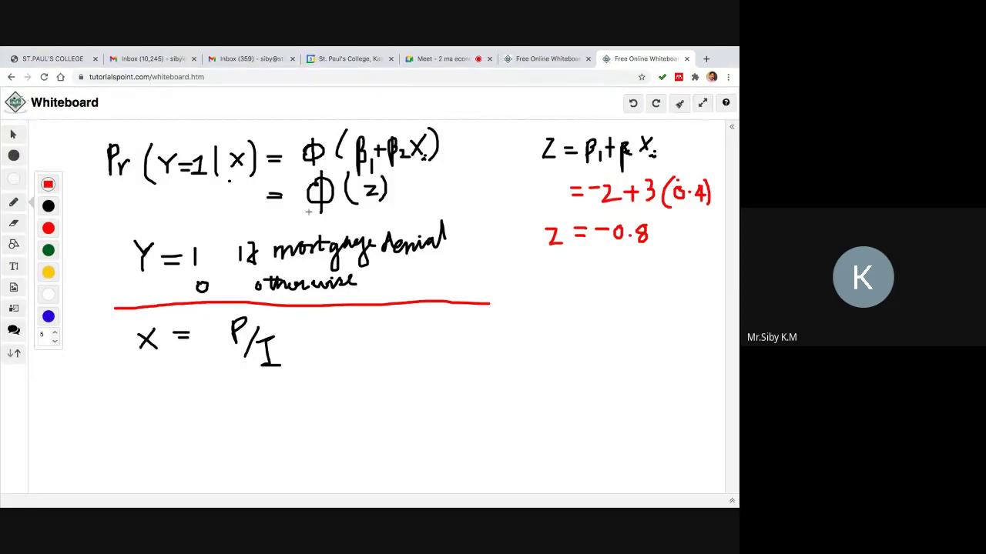
- Switch to the econometrics textbook PDF and go to Appendix Table 1, the cumulative standard normal distribution
key(ctrl+Left)
key(ctrl+Left)
key(ctrl+Left)
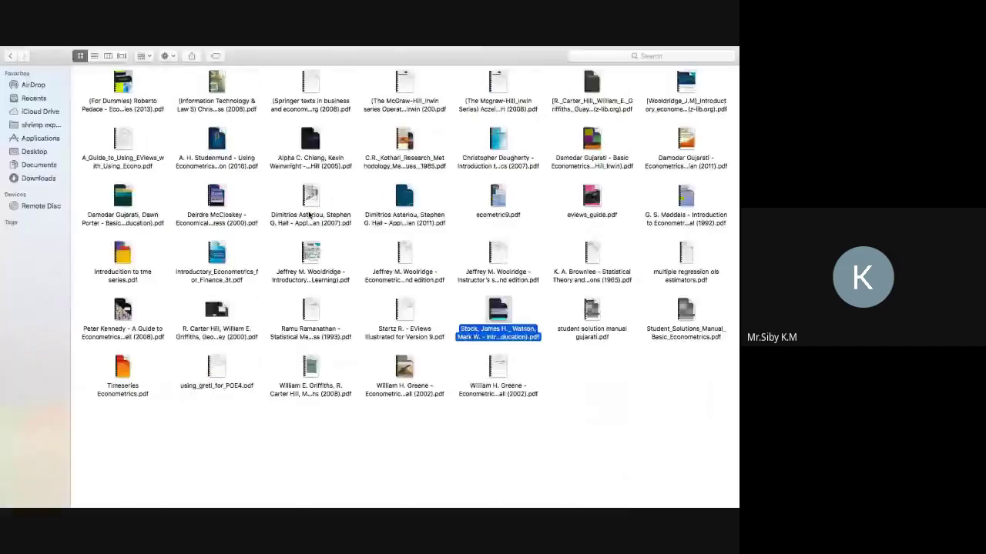
key(ctrl+Right)
key(ctrl+Right)
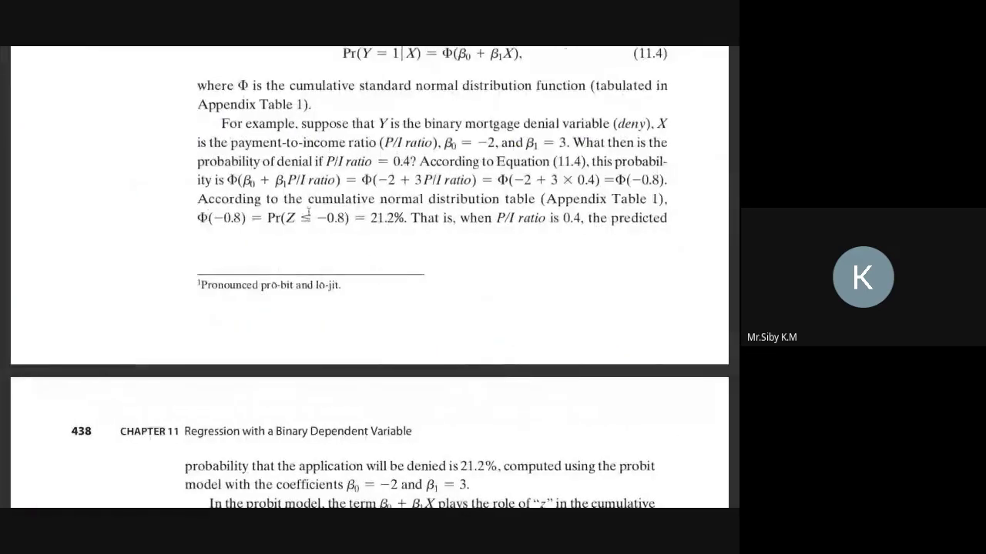
mouse_move(3, 177)
click(33, 178)
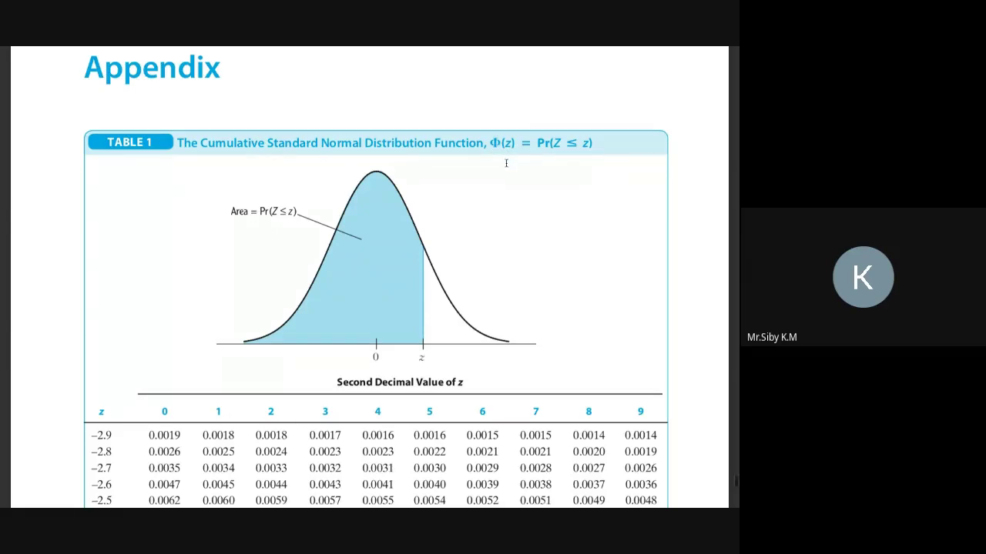
scroll(505, 162, down, 2)
- Return to the whiteboard and write Pr(Z ≤ -0.8) in red below the Z = -0.8 line
key(ctrl+Right)
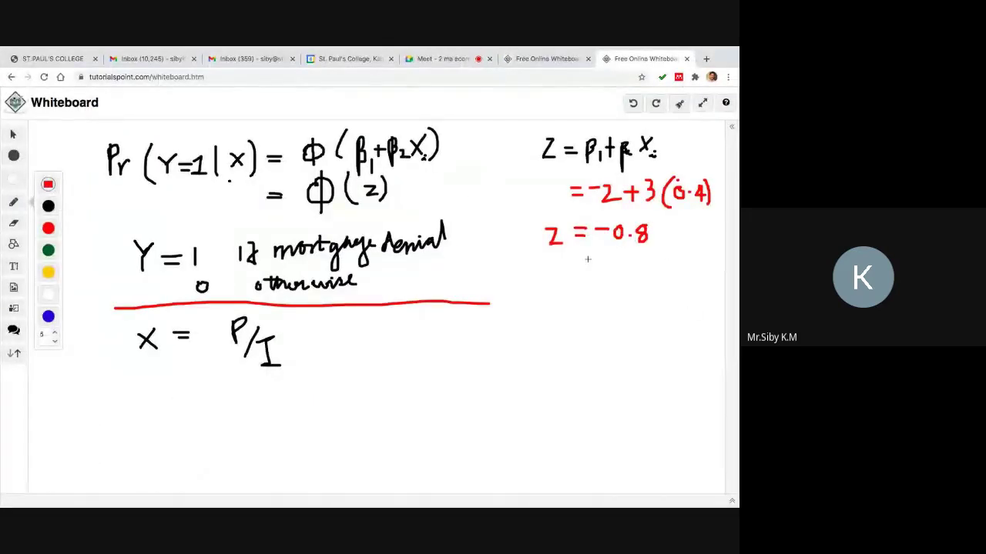
key(ctrl+Left)
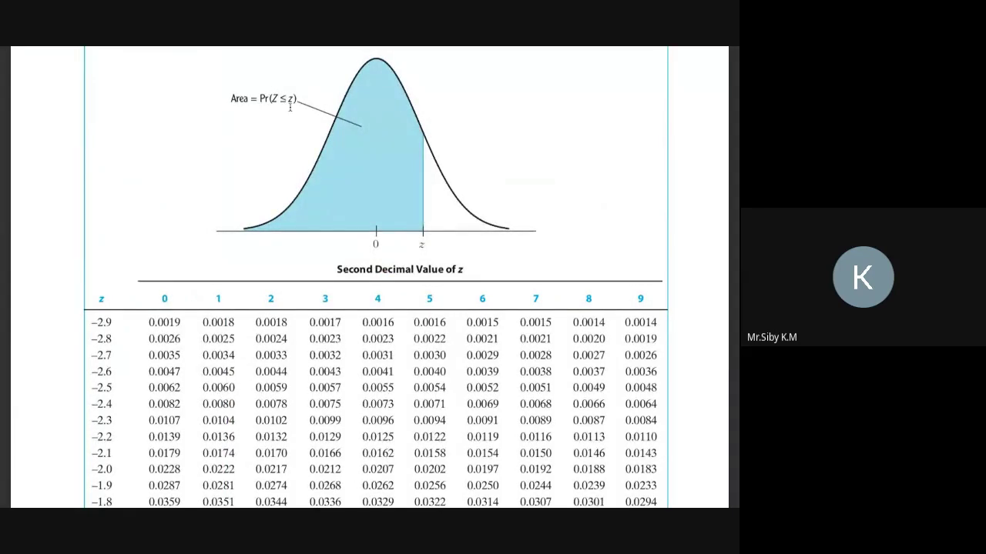
key(ctrl+Right)
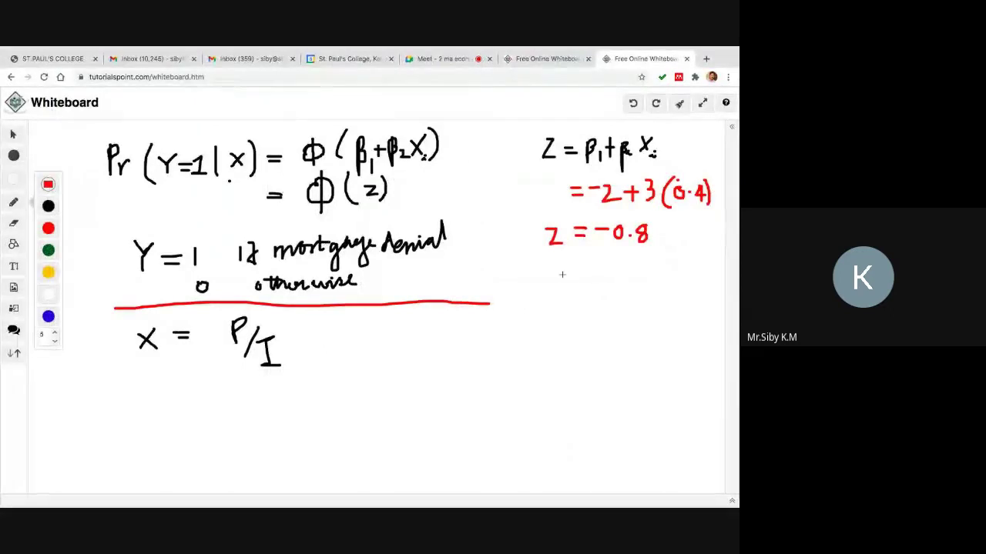
mouse_move(559, 285)
mouse_down()
mouse_move(557, 261)
mouse_move(561, 279)
mouse_move(582, 274)
mouse_move(599, 289)
mouse_move(633, 274)
mouse_move(643, 286)
mouse_move(661, 271)
mouse_move(691, 274)
mouse_move(697, 265)
mouse_move(708, 287)
mouse_up()
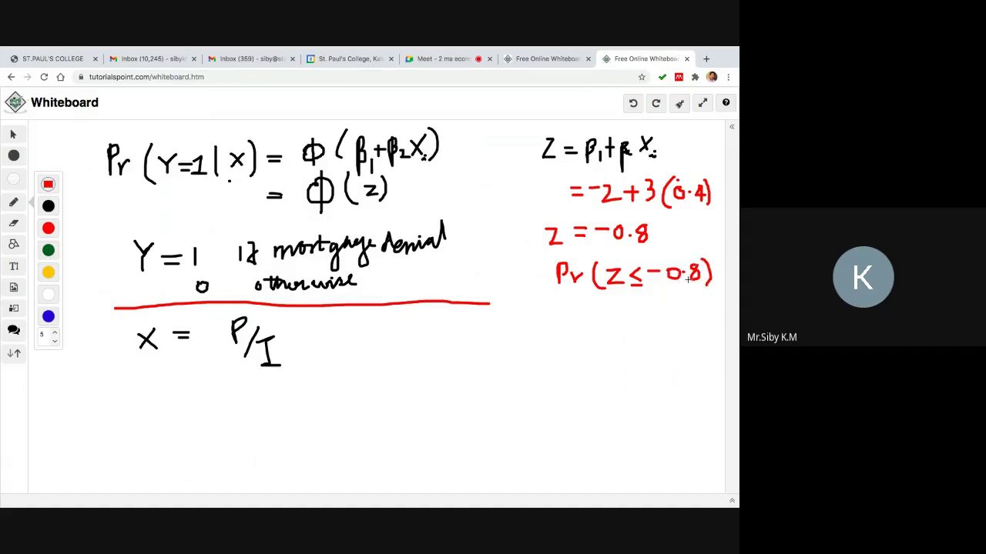
- Sketch a red bell curve on a baseline below the probability, with a dashed centre line and a mark labelled -0.8
drag(548, 360, 667, 358)
mouse_move(555, 349)
mouse_down()
mouse_move(615, 308)
mouse_move(675, 342)
mouse_up()
mouse_move(612, 313)
mouse_down()
mouse_move(612, 366)
mouse_move(567, 361)
mouse_move(565, 375)
mouse_move(590, 375)
mouse_up()
click(583, 377)
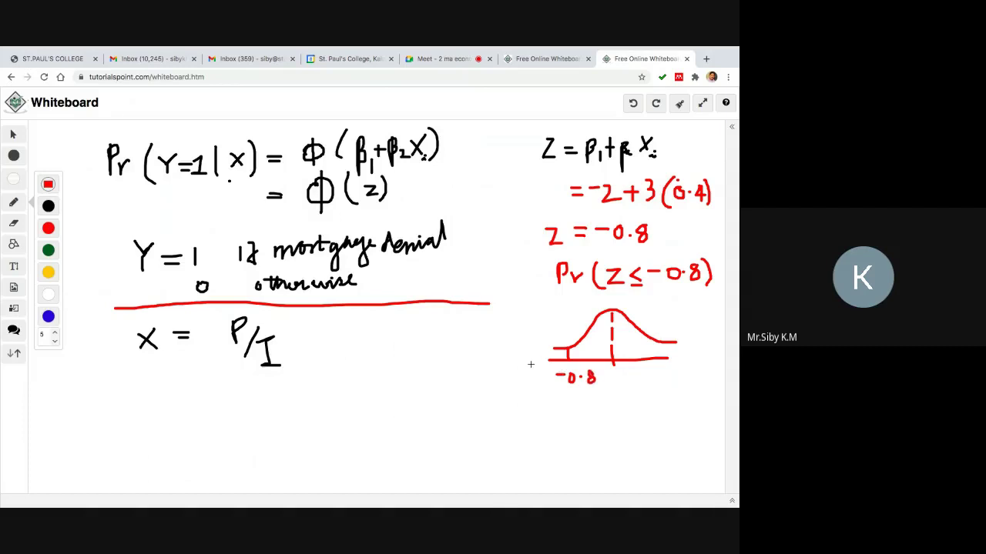
- Extend the curve's lower tail beyond the -0.8 mark in red and shade that tail area green
mouse_move(529, 362)
mouse_down()
mouse_move(556, 362)
mouse_move(528, 363)
mouse_move(556, 361)
mouse_move(533, 352)
mouse_move(568, 352)
mouse_up()
click(45, 254)
drag(564, 352, 523, 359)
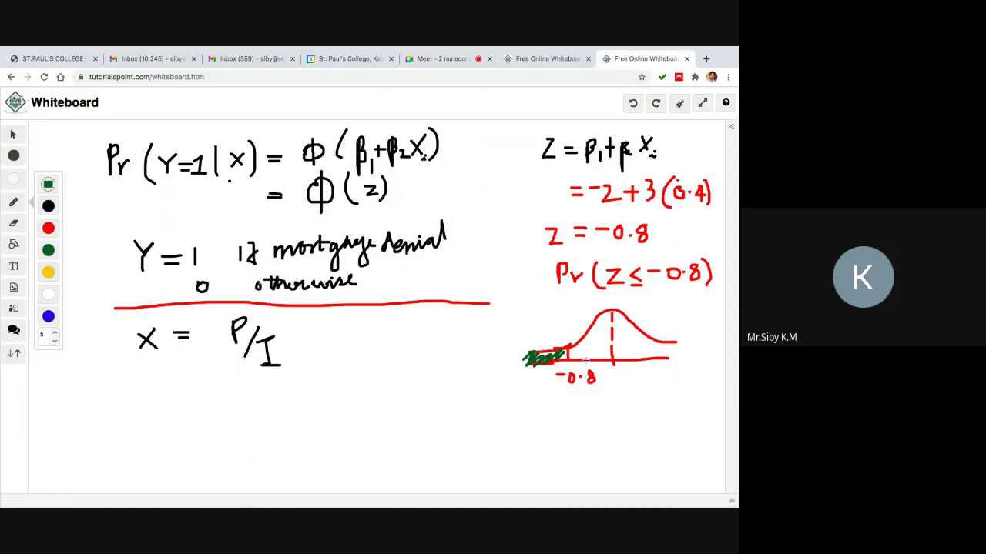
- Look up the z = -0.8 row of the cumulative normal table in the textbook appendix
key(ctrl+Left)
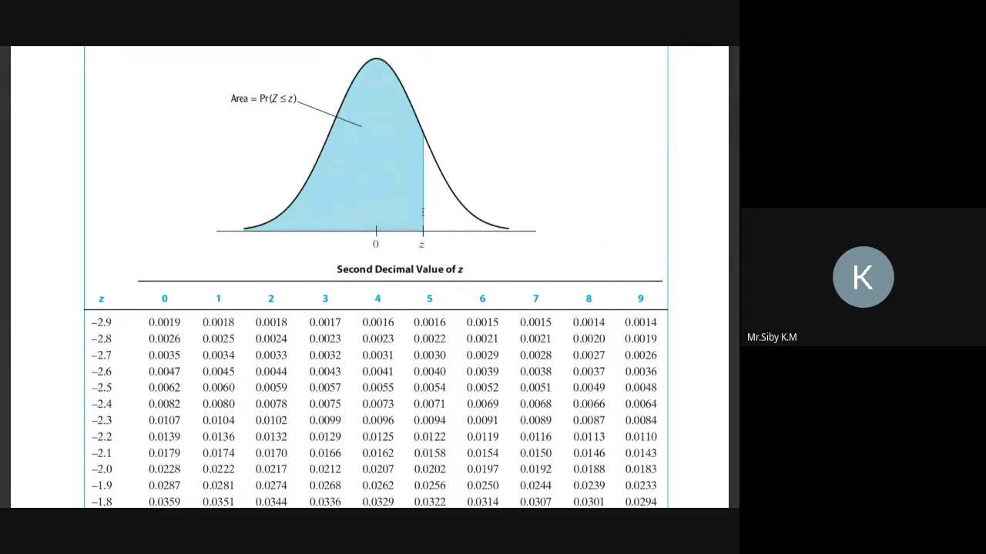
key(ctrl+Right)
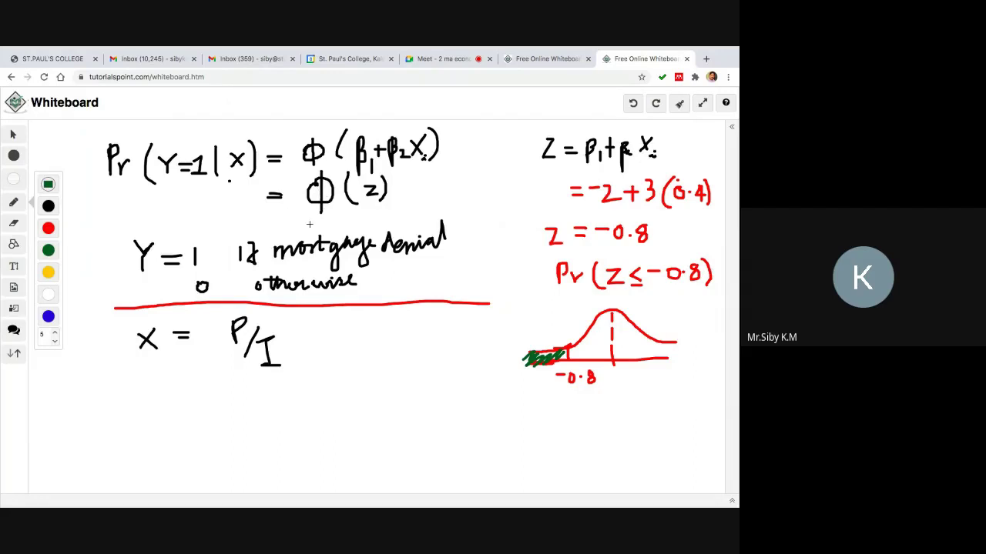
key(super+Tab)
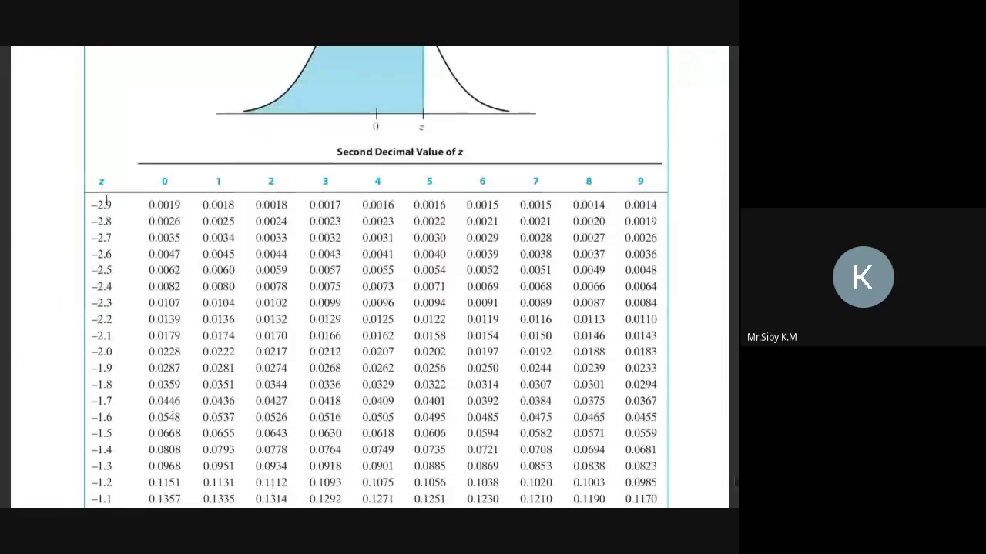
scroll(131, 347, down, 5)
scroll(140, 352, down, 8)
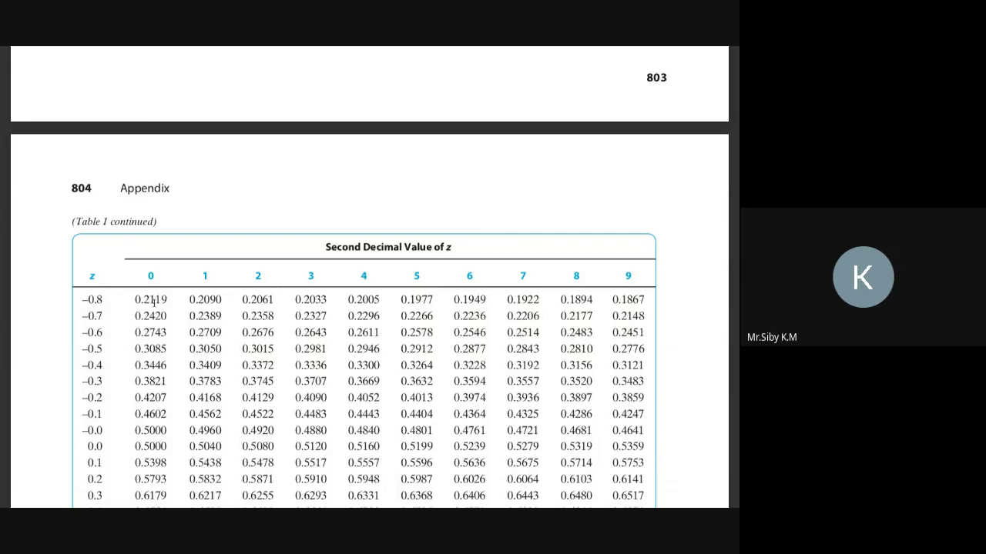
- Write 21.19% in green on the whiteboard below the bell curve
key(ctrl+Right)
mouse_move(620, 405)
mouse_down()
mouse_move(622, 420)
mouse_move(636, 421)
mouse_move(657, 420)
mouse_move(676, 402)
mouse_move(677, 418)
mouse_move(694, 412)
mouse_up()
click(652, 417)
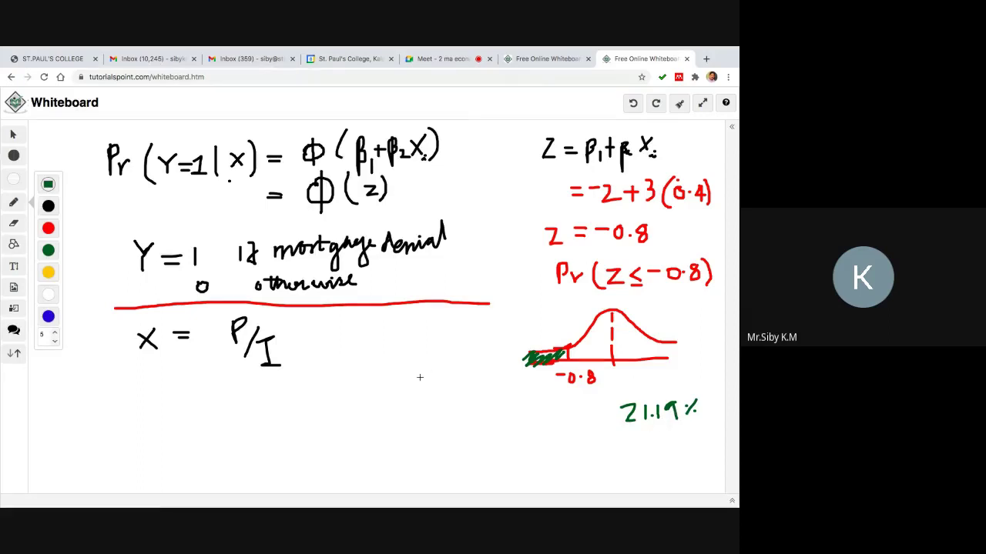
- Switch to the Excel workbook and change the header in C1 to "x= P/I"
key(ctrl+Left)
key(ctrl+Left)
key(ctrl+Left)
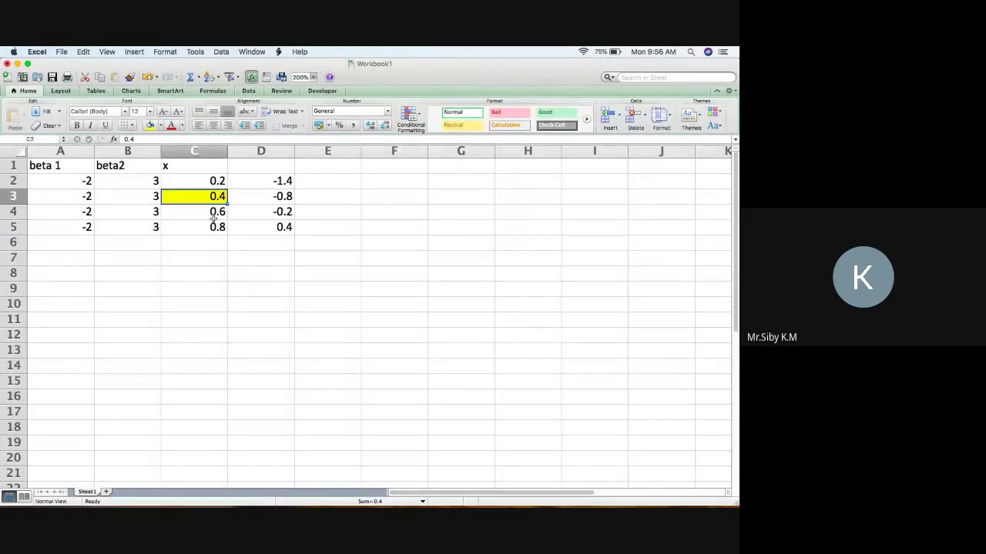
click(194, 169)
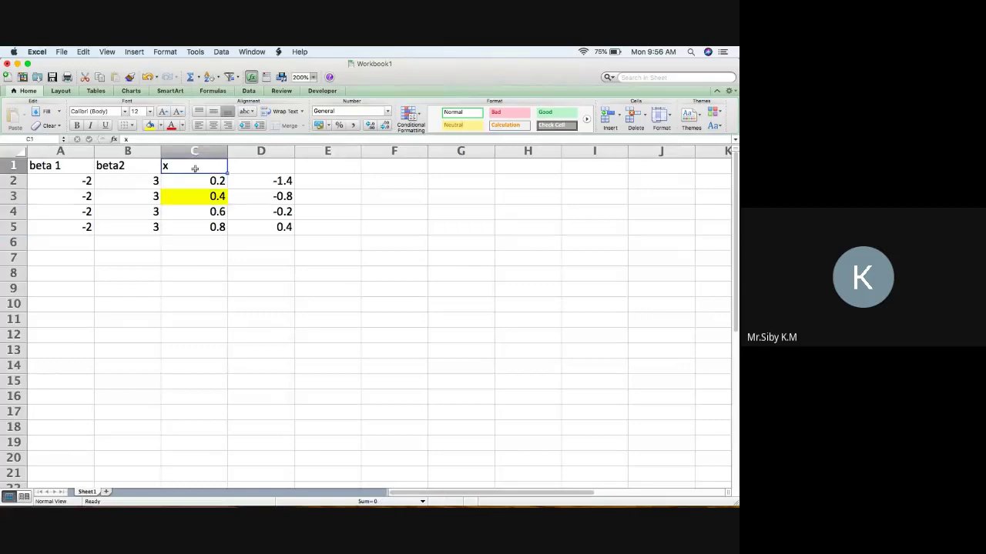
double_click(174, 168)
text(=)
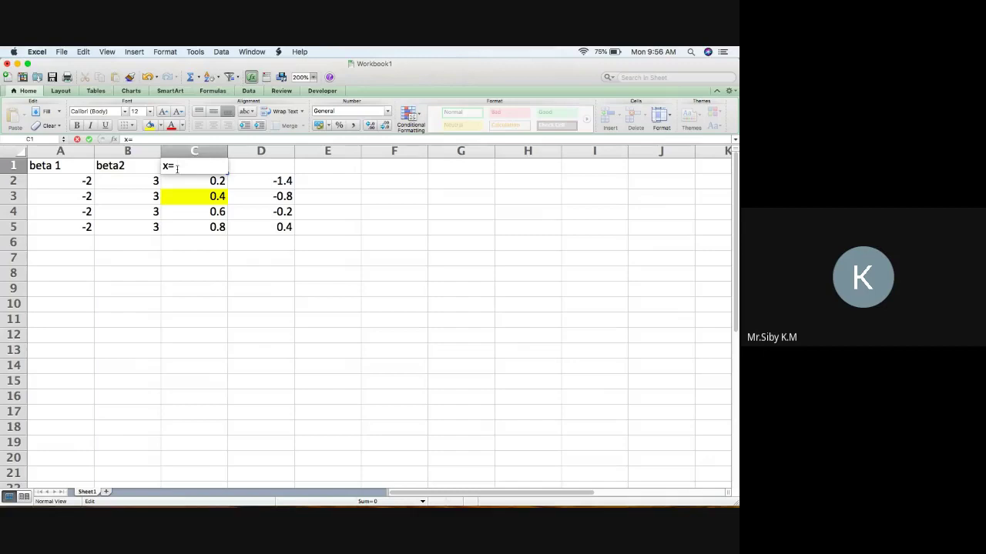
text( P/l)
click(221, 270)
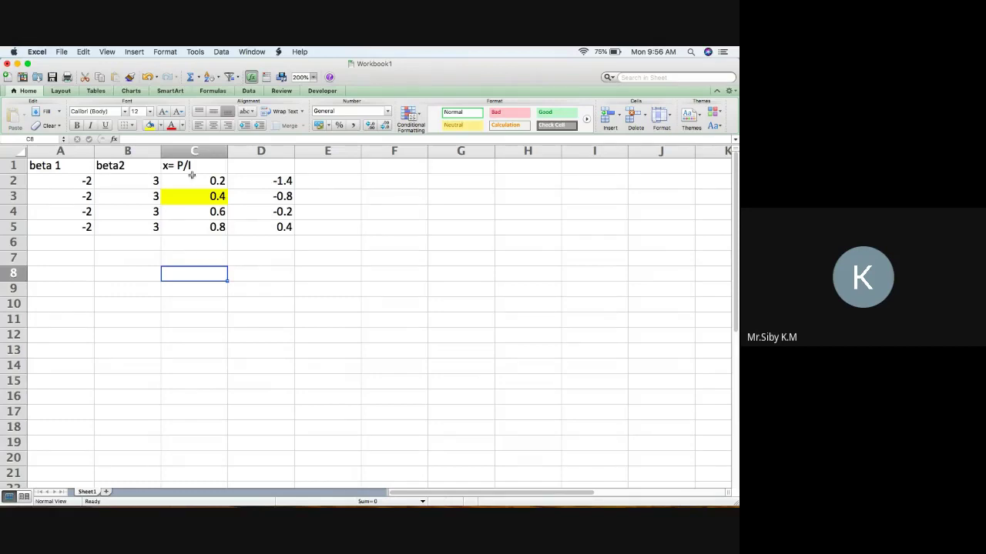
- Enter 10000 in cell H3 and the amounts 2000, 500 and 1000 in cells G3 to G5
click(470, 197)
double_click(523, 199)
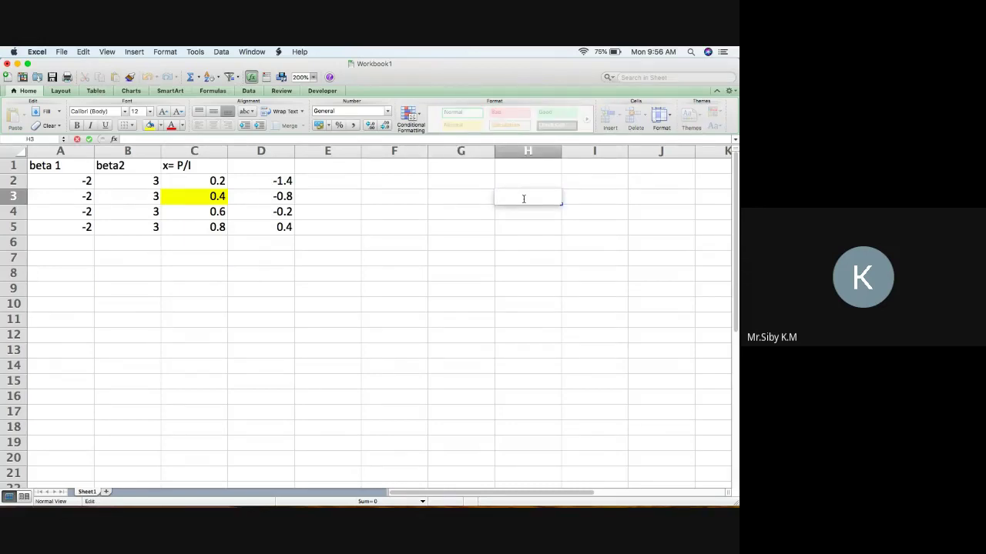
text(10000)
click(467, 200)
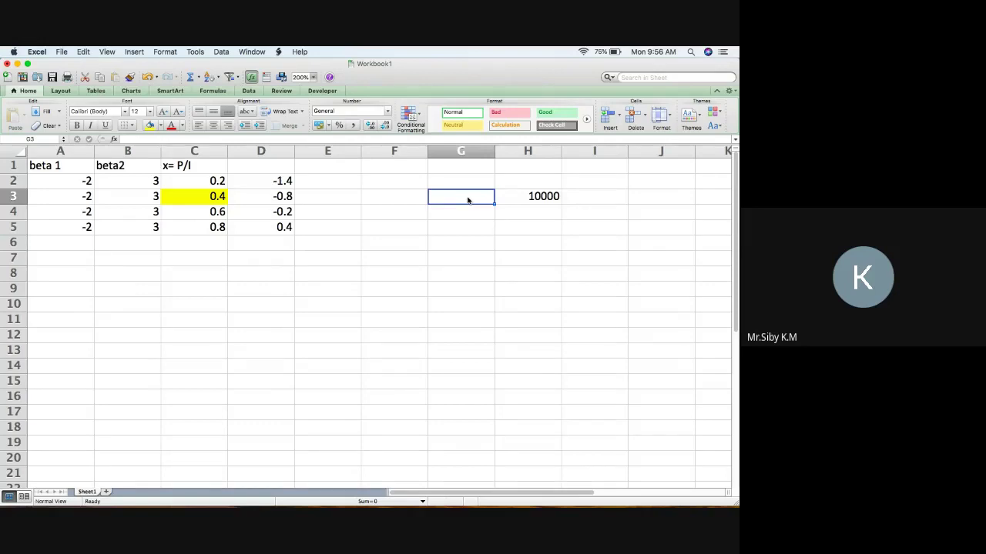
text(2000)
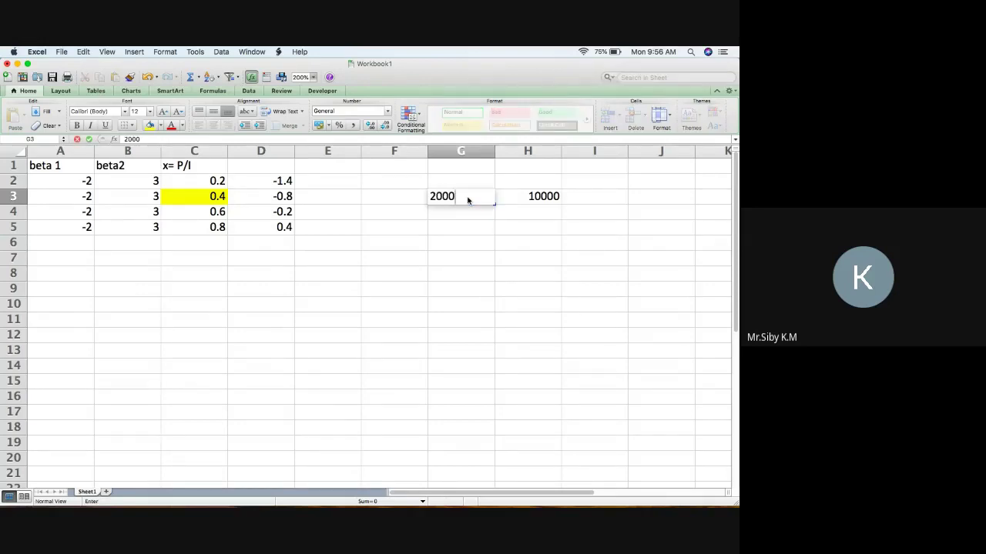
key(Return)
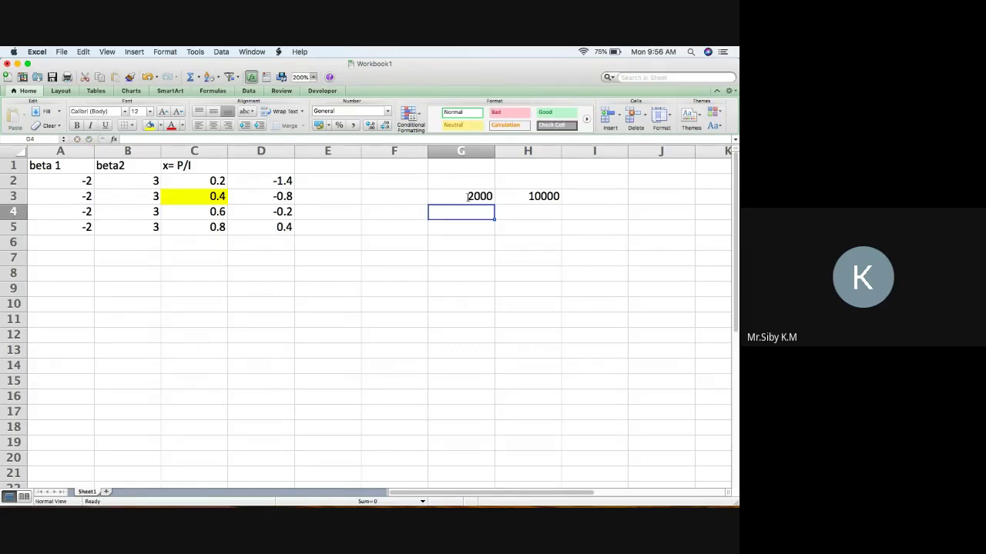
text(500)
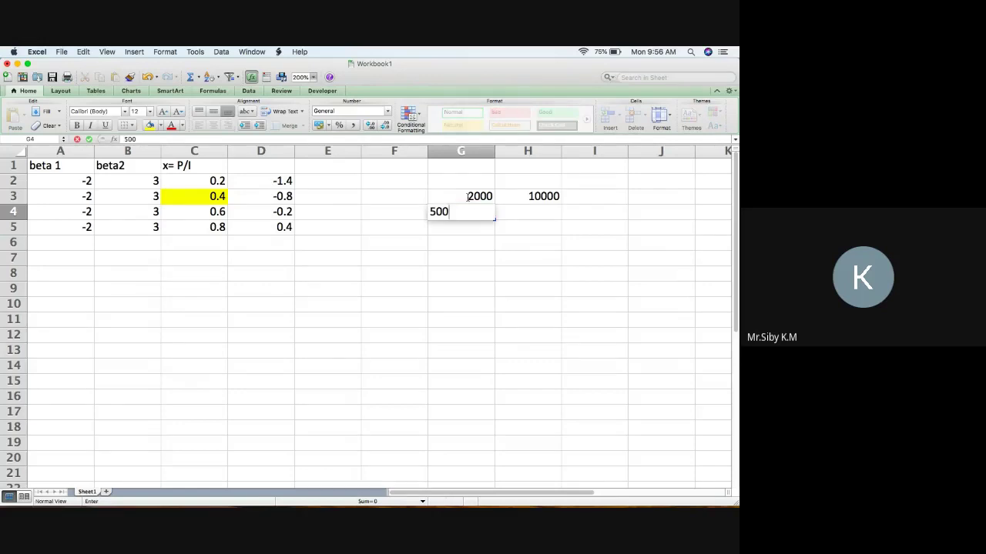
key(Return)
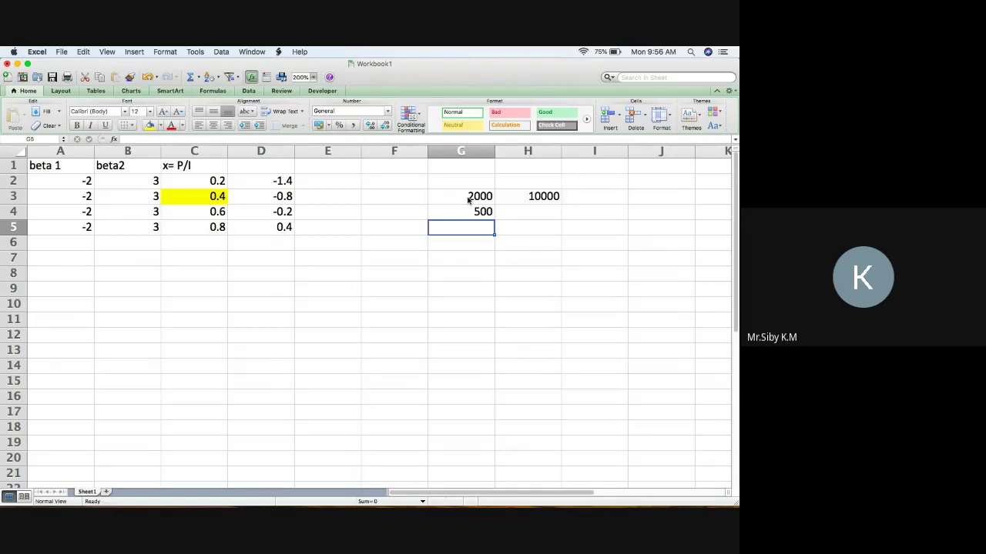
text(1000)
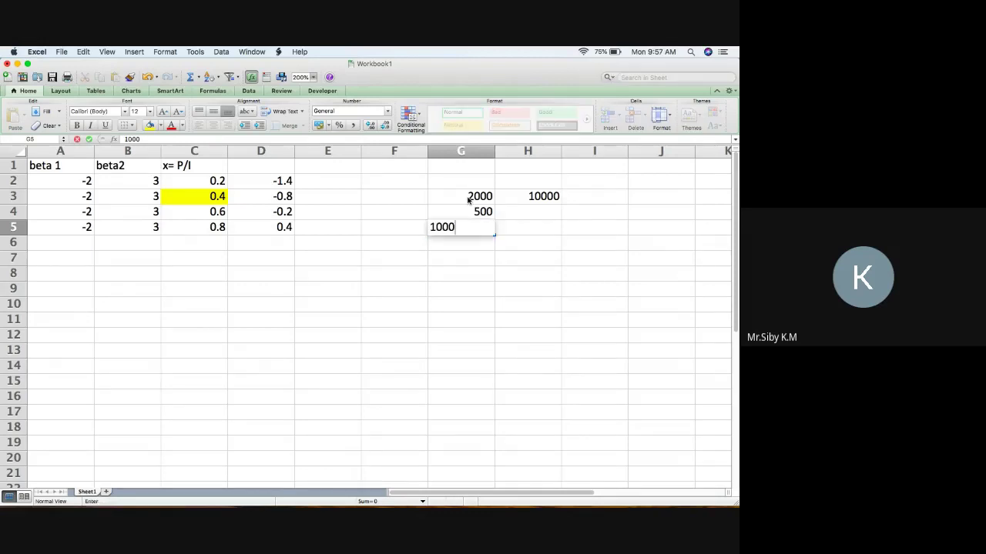
key(Return)
- Sum the amounts G3 to G5 into G6 and label the total "total debt" in F6
drag(467, 199, 478, 225)
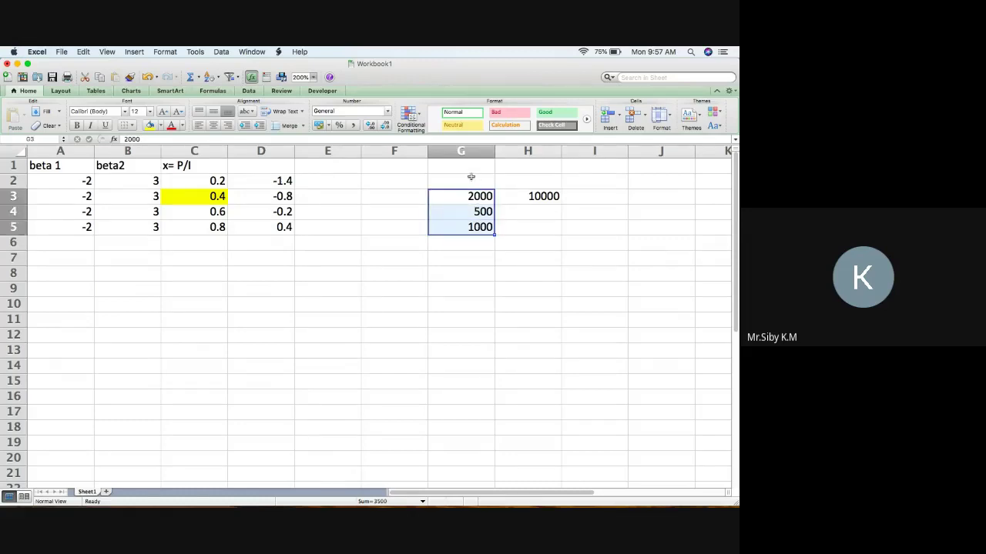
click(190, 77)
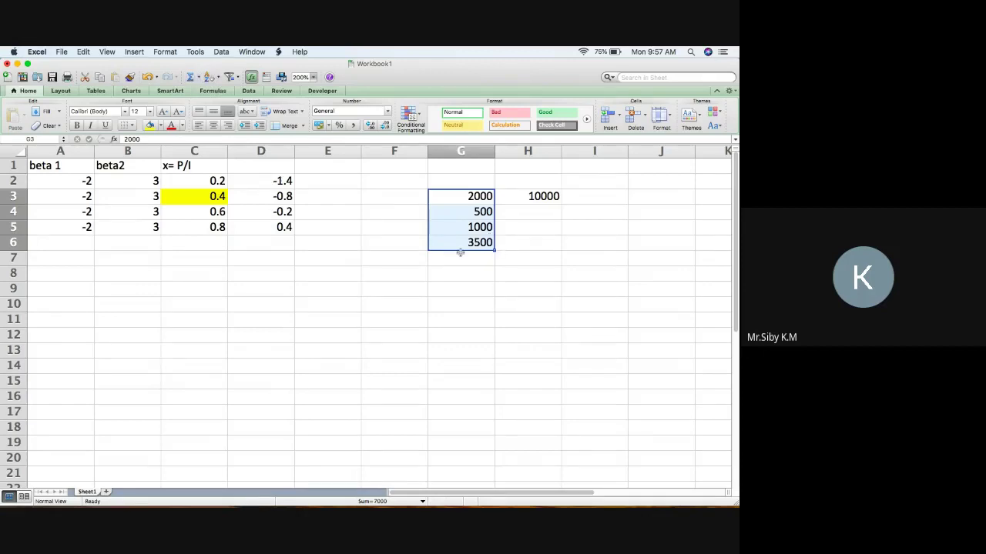
click(396, 247)
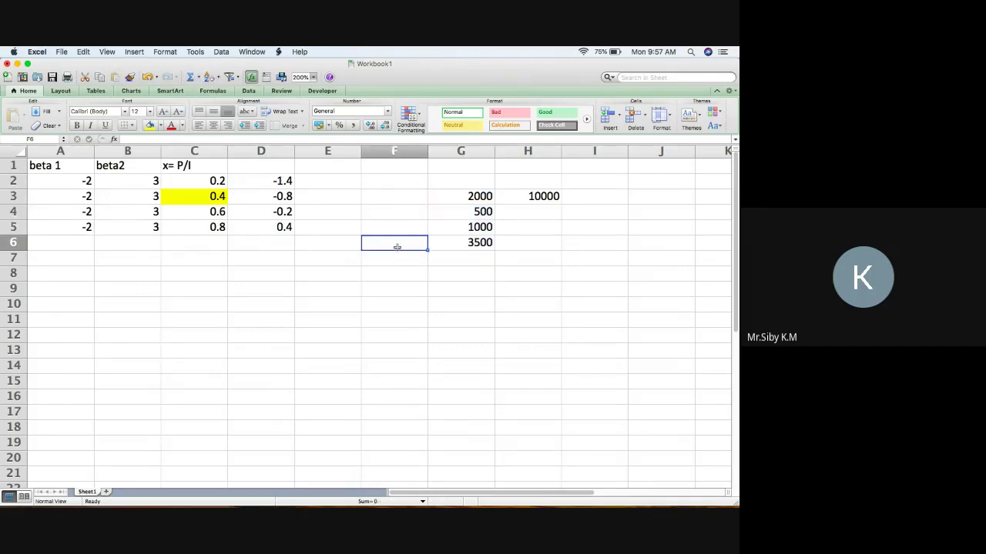
text(total debt)
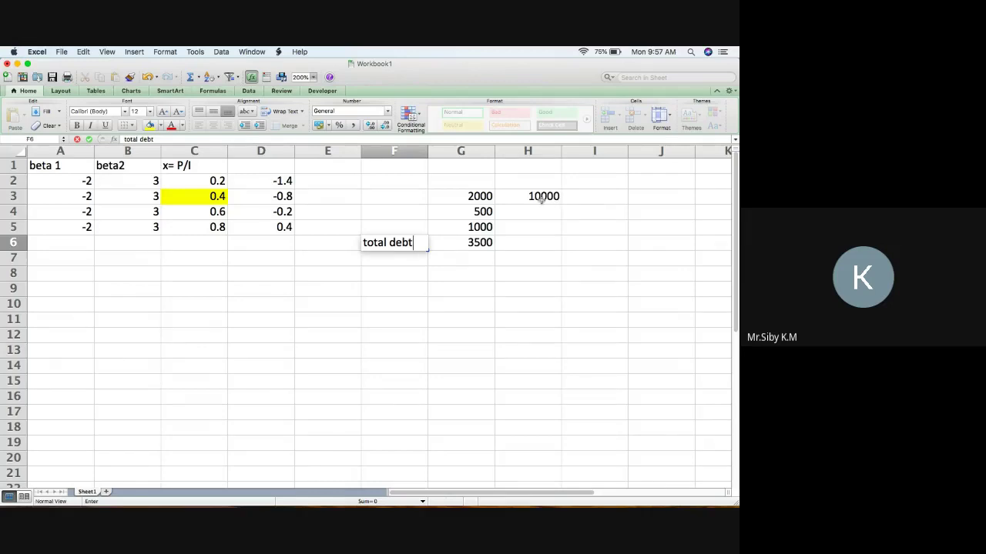
- Divide the total debt in G6 by the amount in H3 with the formula =G6/H3 in cell H6
click(544, 245)
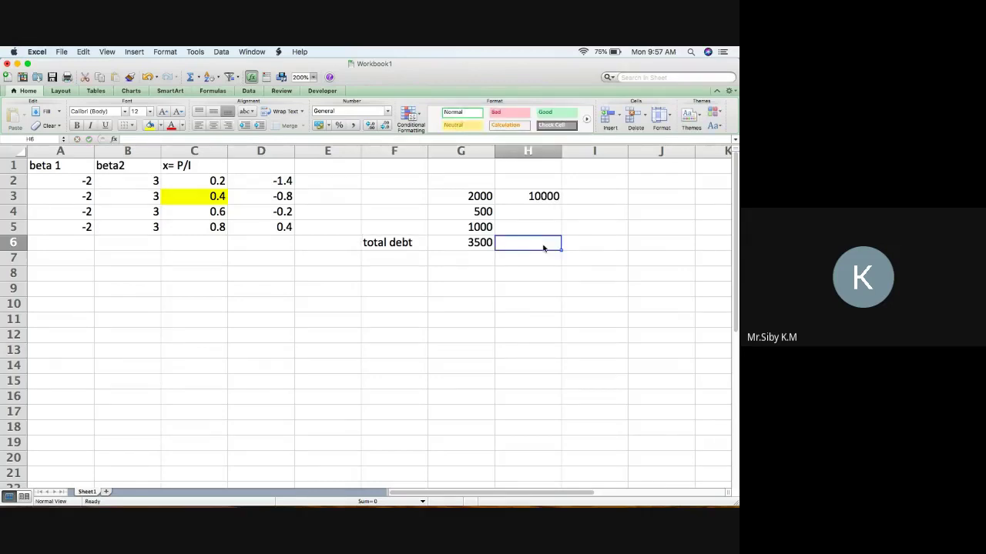
text(=)
click(469, 243)
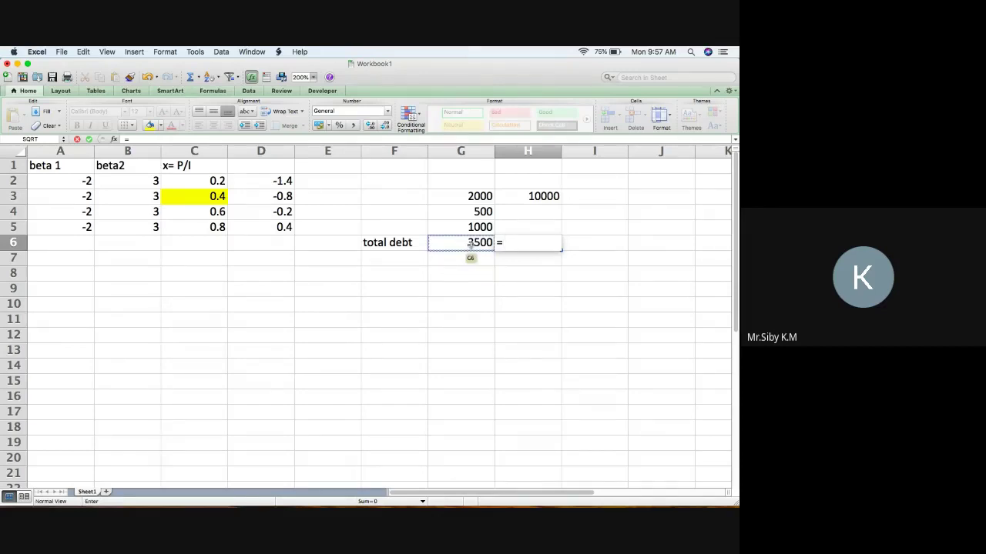
text(+)
click(472, 245)
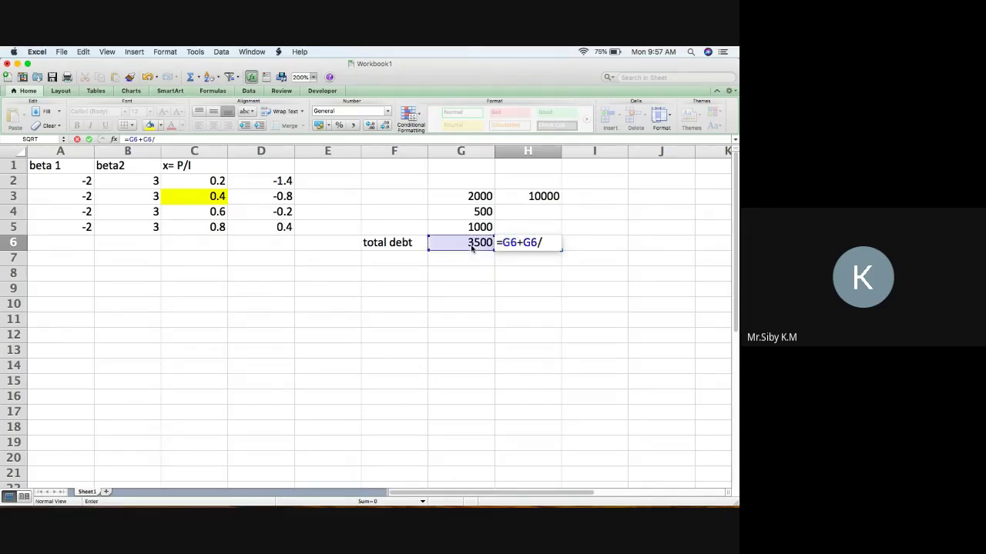
key(BackSpace)
key(BackSpace)
key(BackSpace)
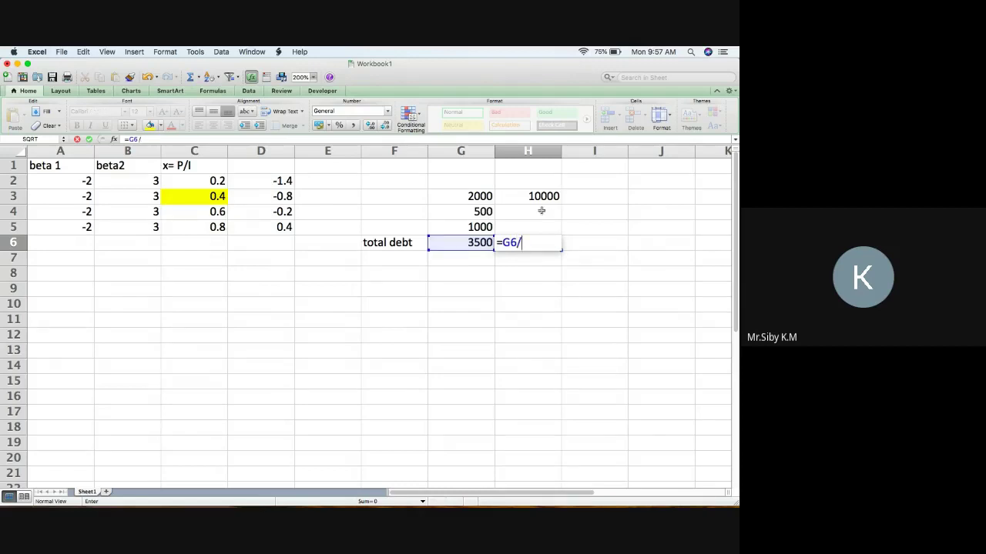
click(542, 199)
key(Return)
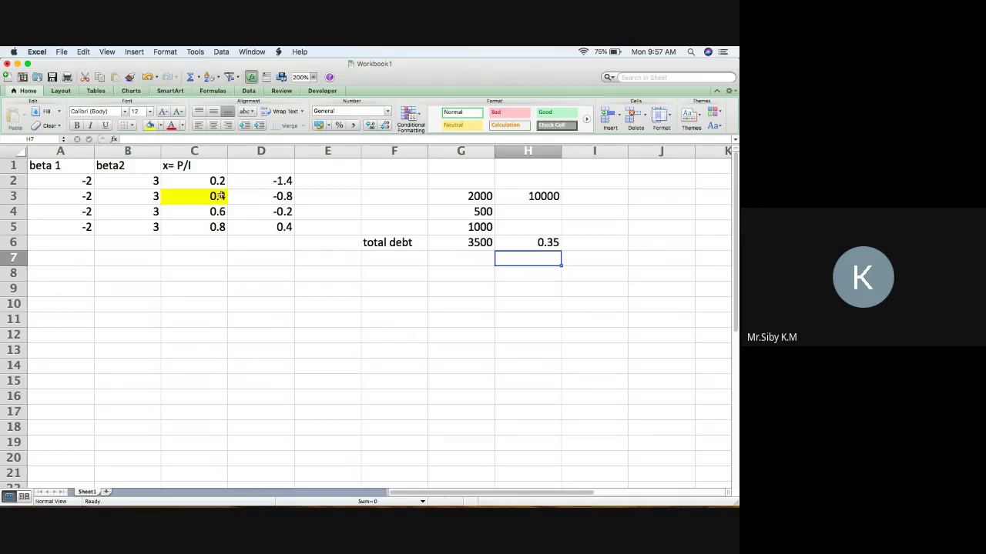
- Enter the header "z" in cell D1 above the calculated values
click(277, 165)
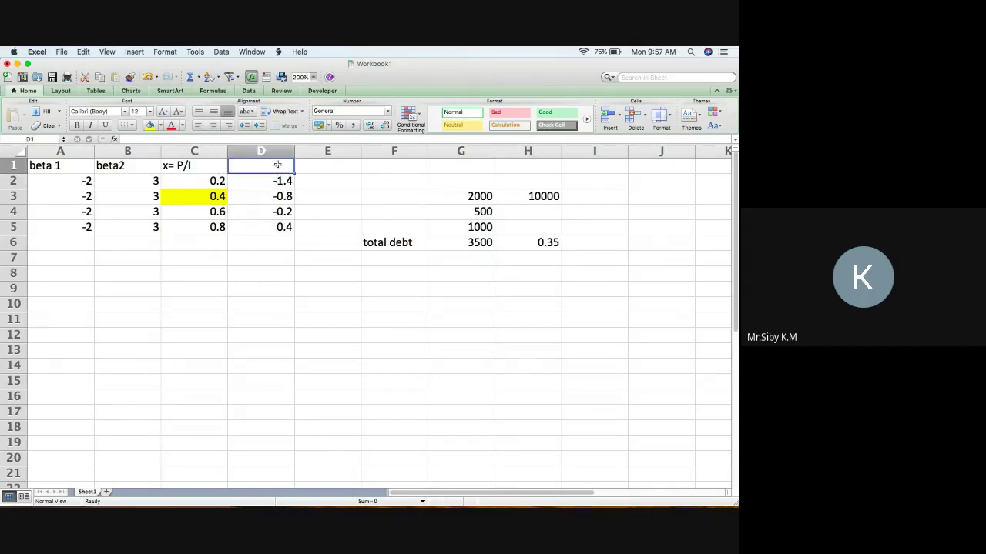
text(z)
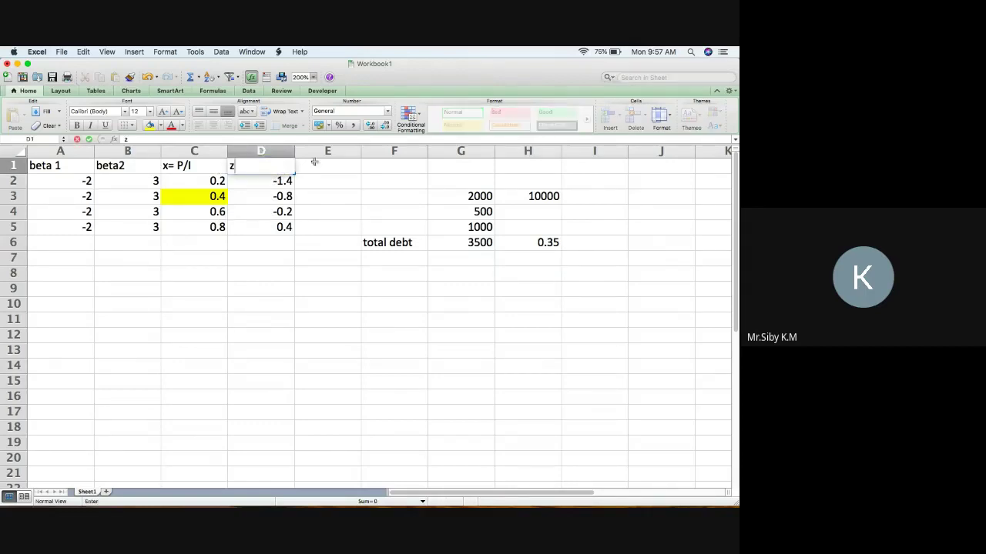
click(342, 183)
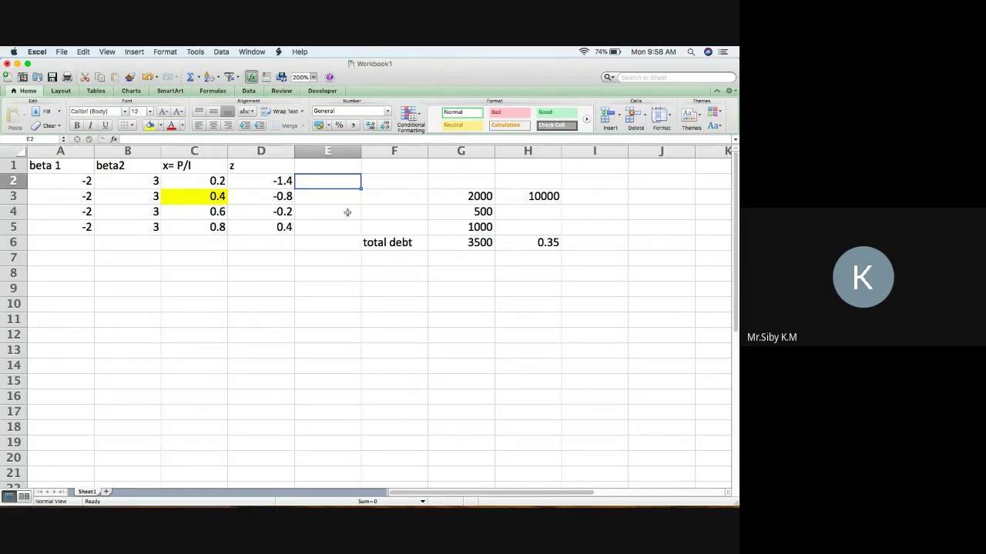
- Examine the z formulas in D2 and D4 and the P/I value in C4, comparing them with the whiteboard equations
click(260, 180)
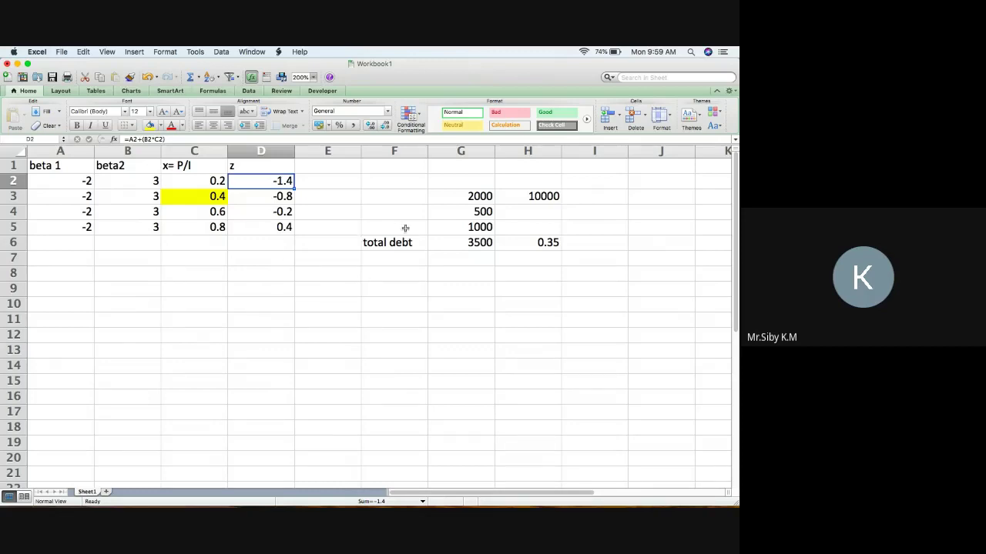
key(ctrl+Right)
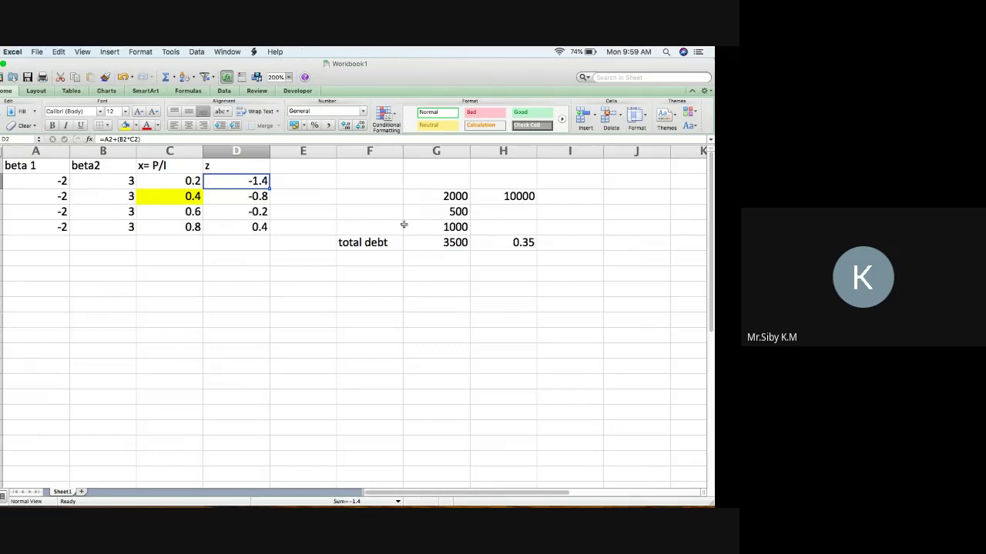
key(ctrl+Right)
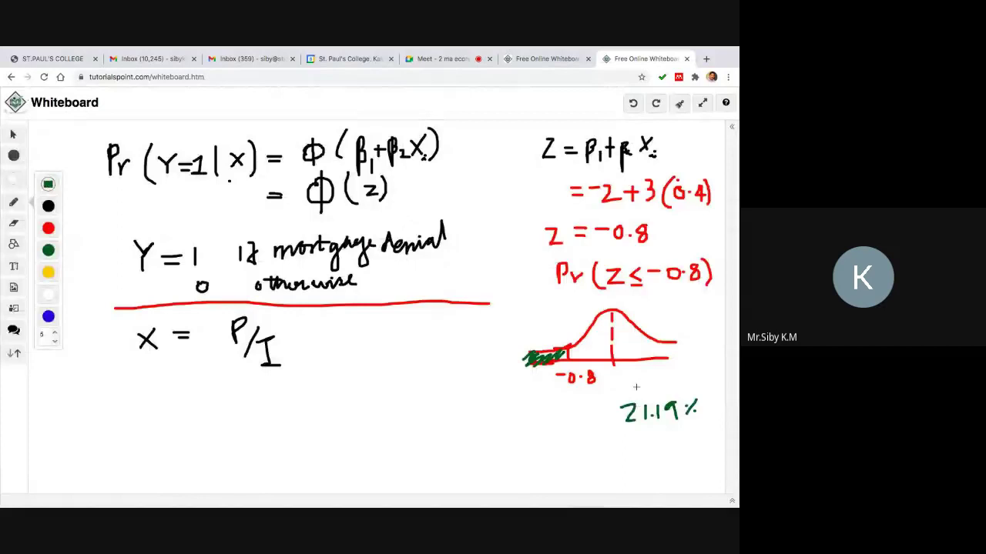
key(ctrl+Left)
key(ctrl+Left)
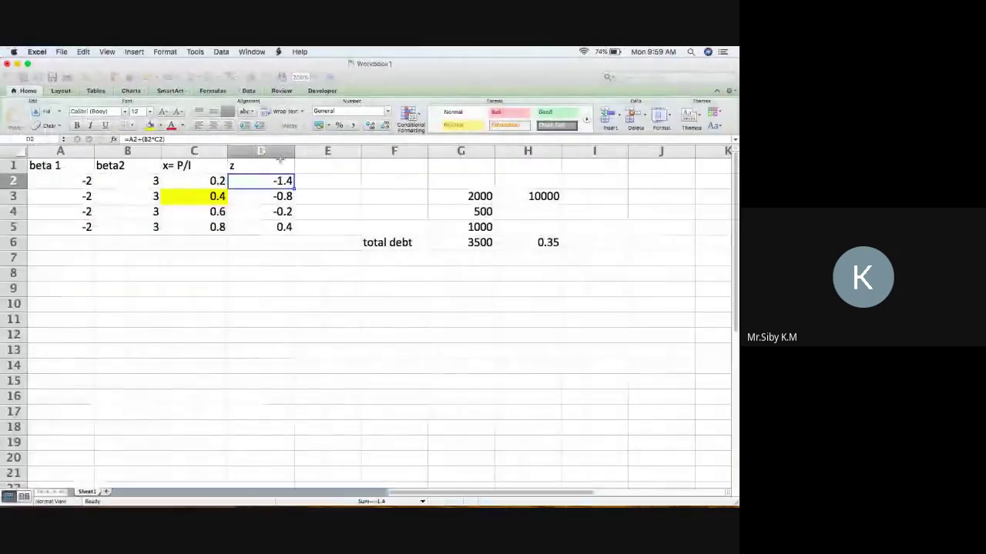
click(222, 215)
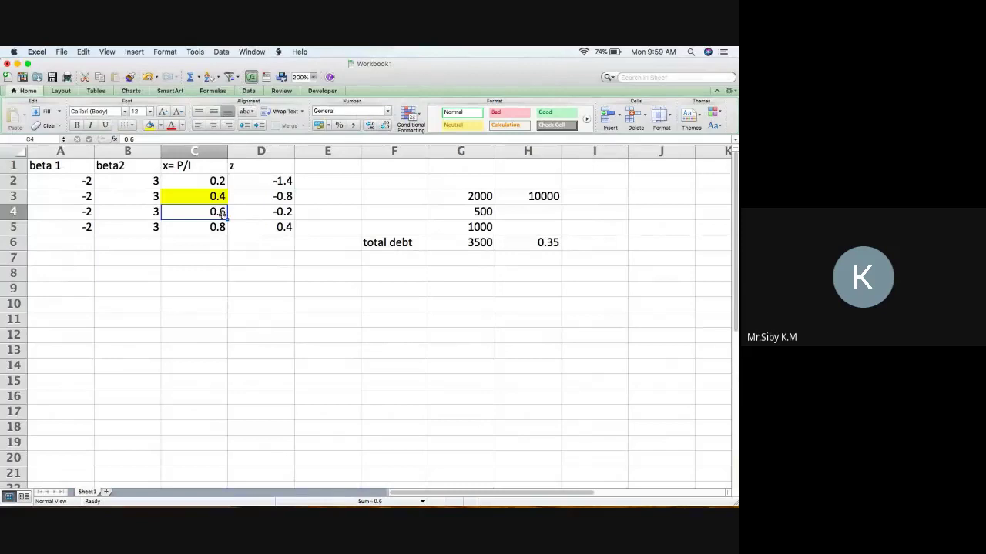
click(281, 211)
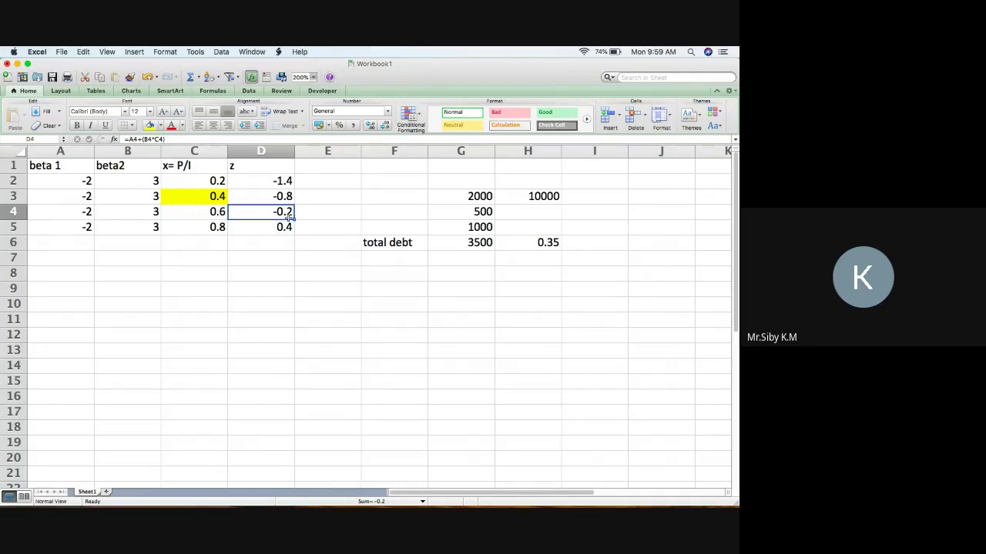
- Look up z = -0.2 in the normal table and write 42% in green below 21.19% on the whiteboard
key(ctrl+Right)
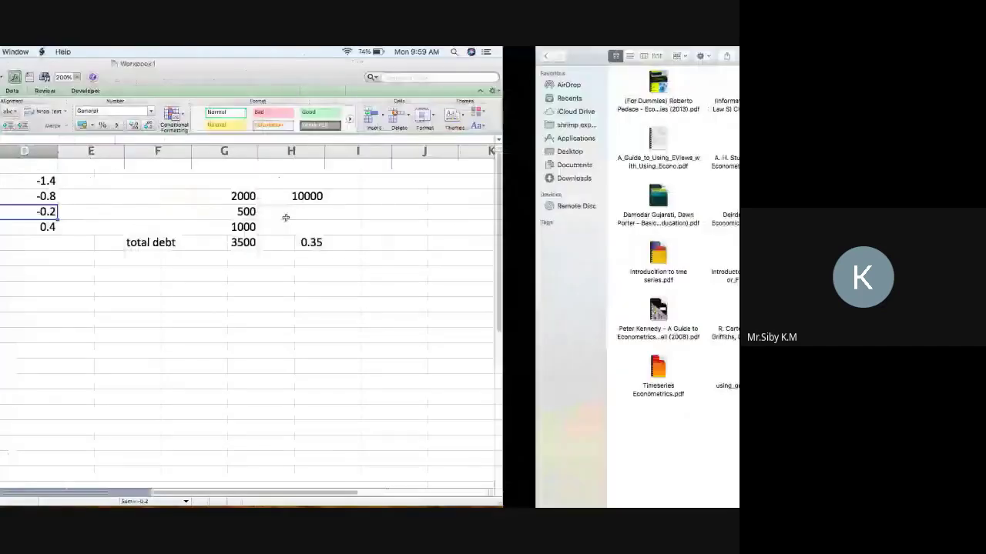
key(ctrl+Right)
scroll(106, 326, down, 2)
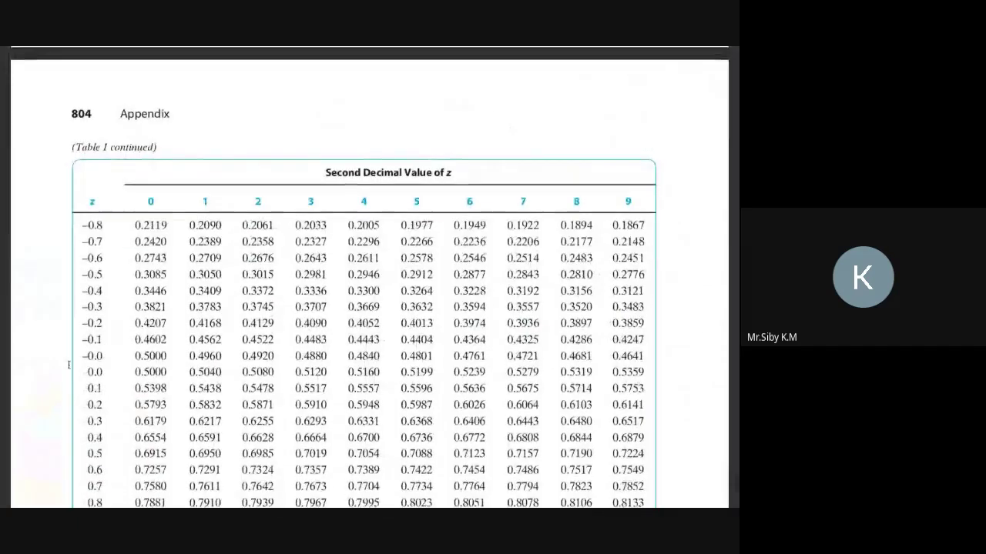
scroll(119, 312, down, 3)
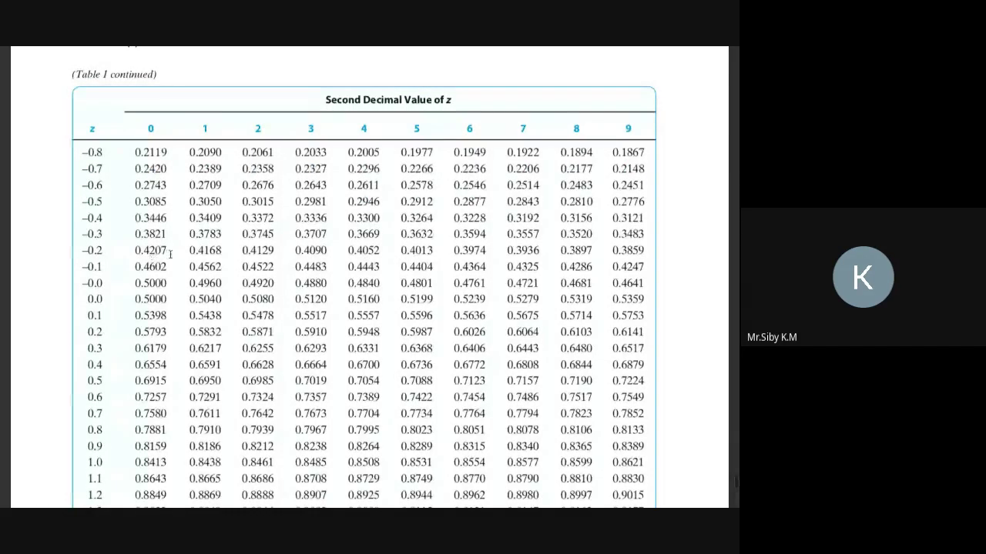
key(ctrl+Right)
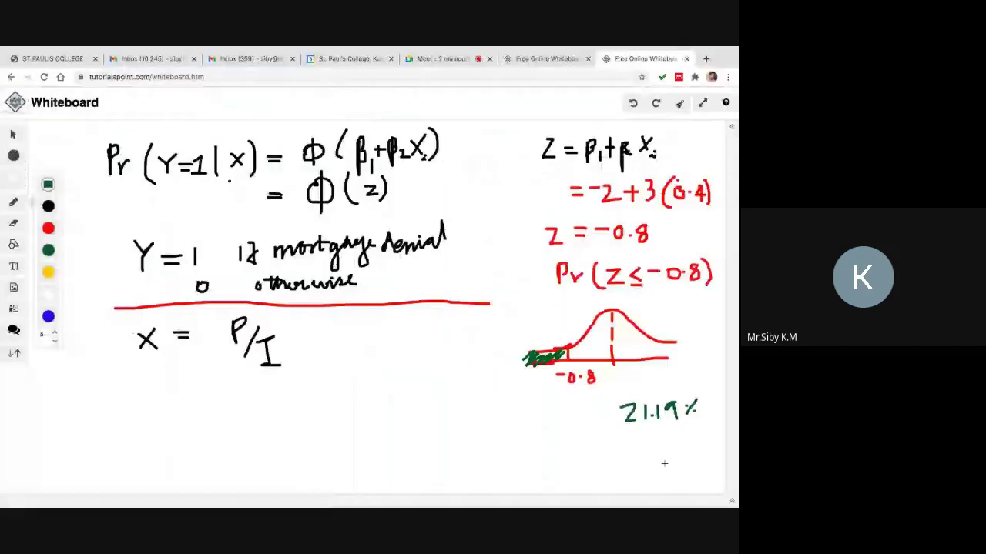
mouse_move(637, 437)
mouse_down()
mouse_move(627, 445)
mouse_move(650, 444)
mouse_move(639, 452)
mouse_move(674, 450)
mouse_up()
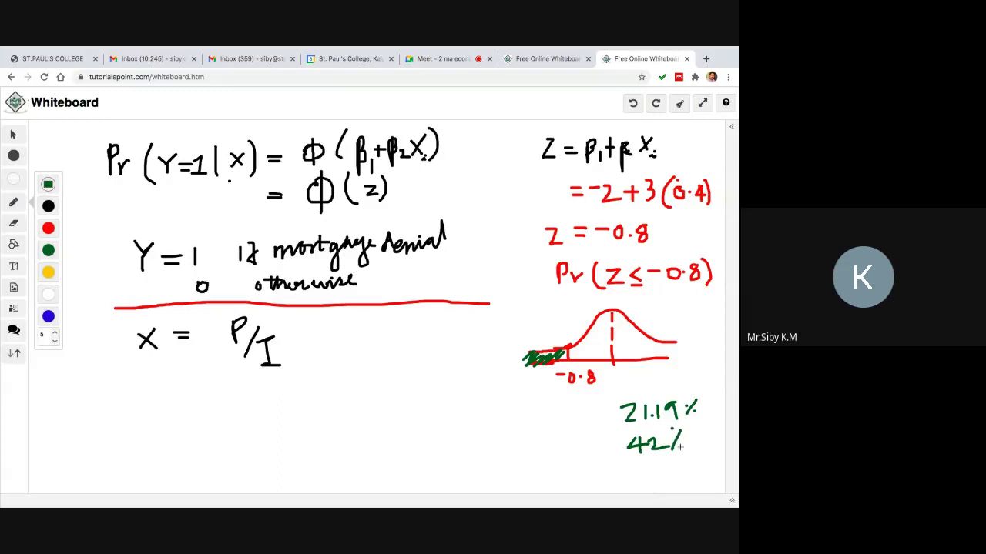
- Check the z value for P/I 0.8 in Excel, look it up in the normal table, and write 65% below 42% on the whiteboard
key(ctrl+Left)
key(ctrl+Left)
key(ctrl+Left)
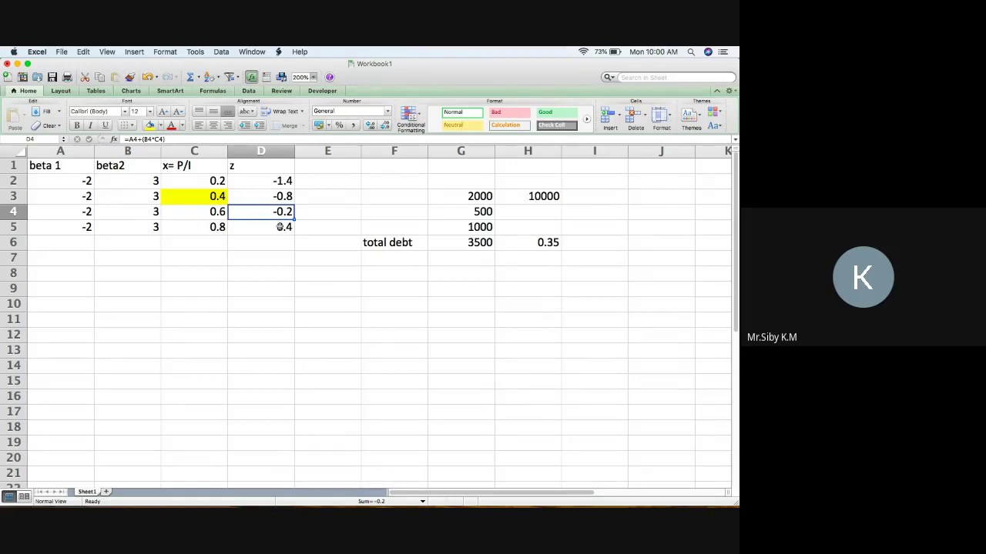
key(ctrl+Right)
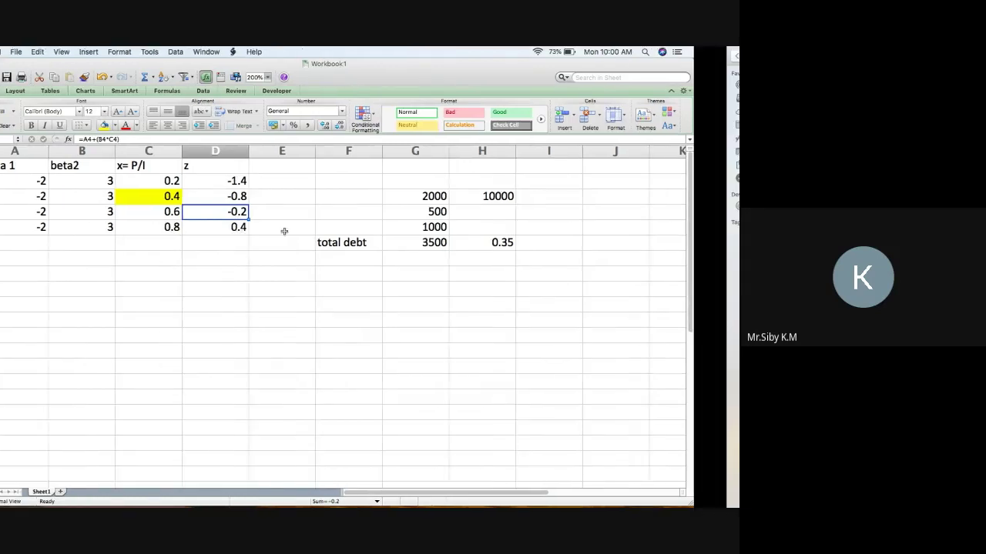
key(ctrl+Right)
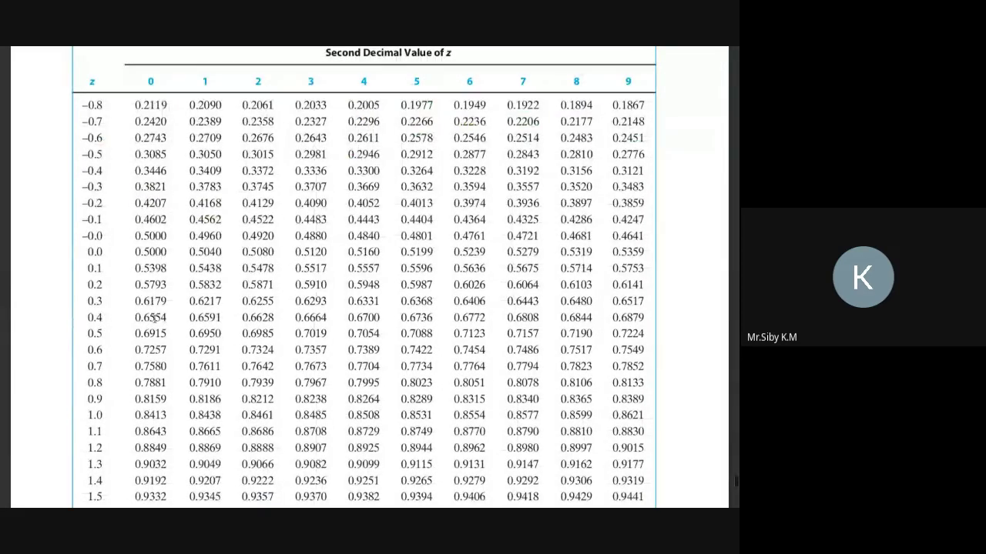
key(ctrl+Up)
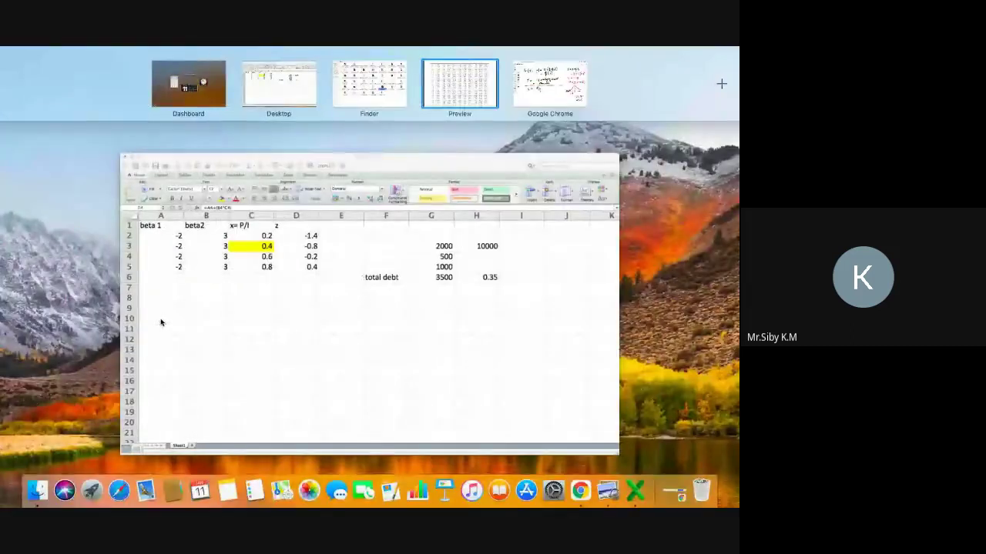
key(ctrl+Up)
key(ctrl+Right)
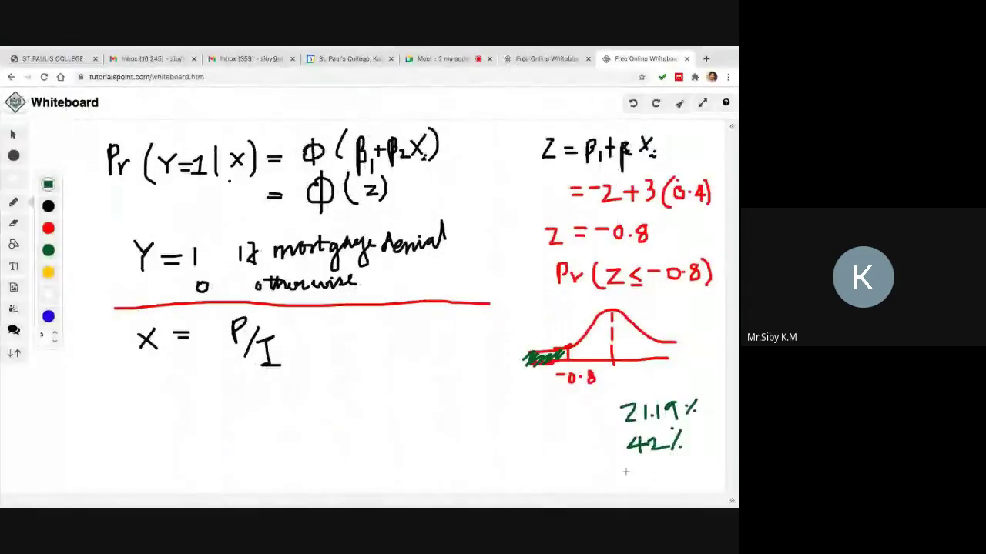
mouse_move(640, 479)
mouse_down()
mouse_move(634, 472)
mouse_move(658, 464)
mouse_move(647, 481)
mouse_move(664, 481)
mouse_move(667, 470)
mouse_move(676, 482)
mouse_up()
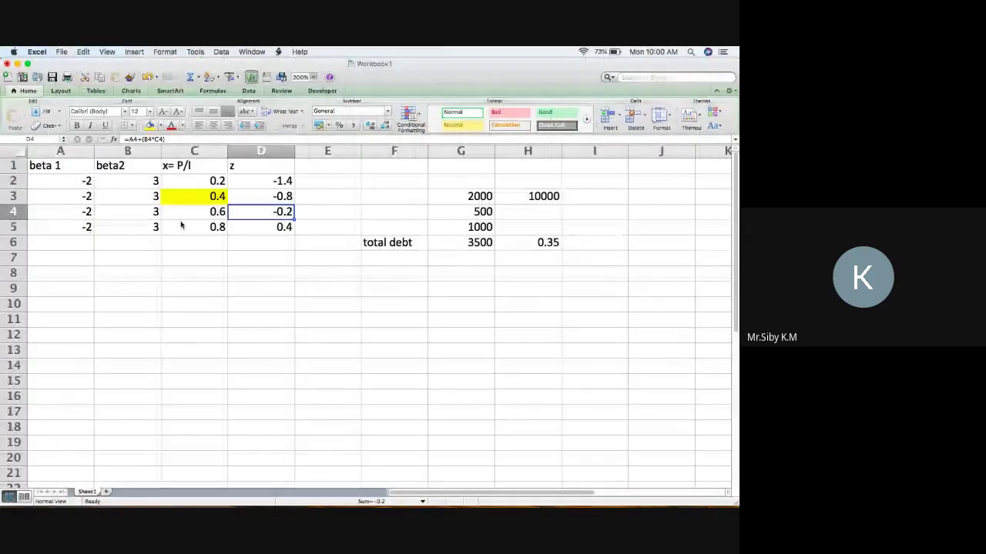
- Switch from the Excel workbook back to the whiteboard in Chrome
key(ctrl+Right)
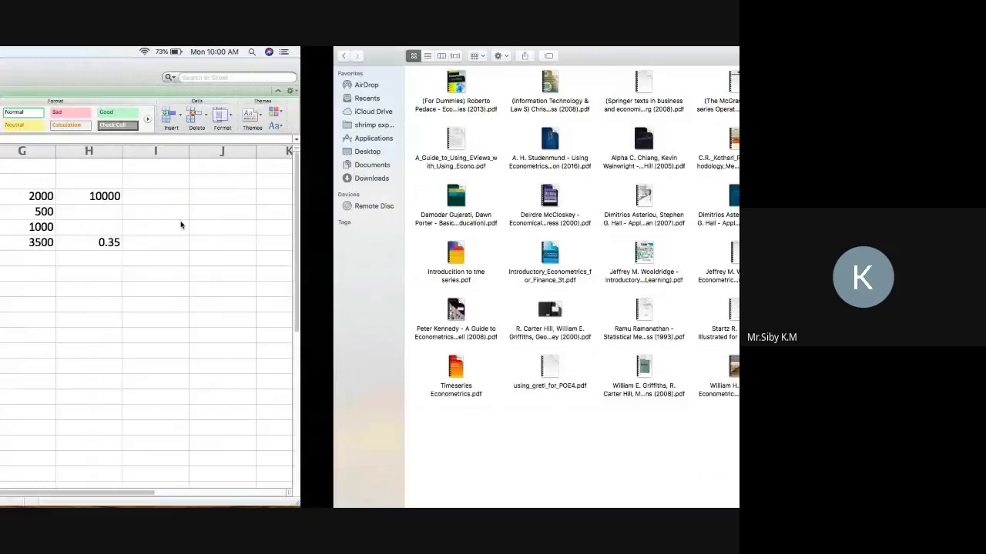
key(ctrl+Right)
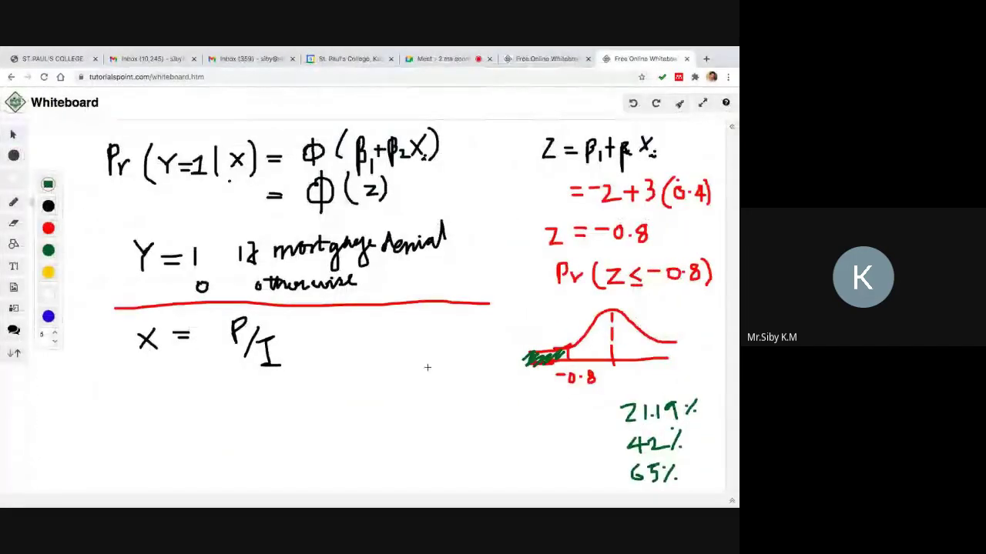